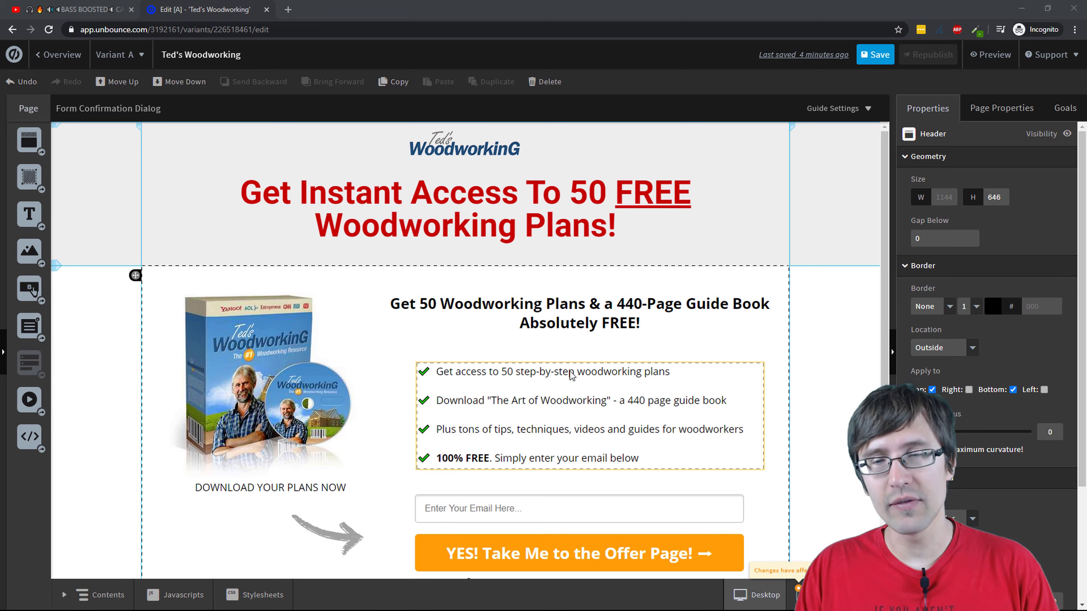
# - Inspect the settings of the existing orange offer button and the email opt-in form
pyautogui.scroll(-3, 566, 378)
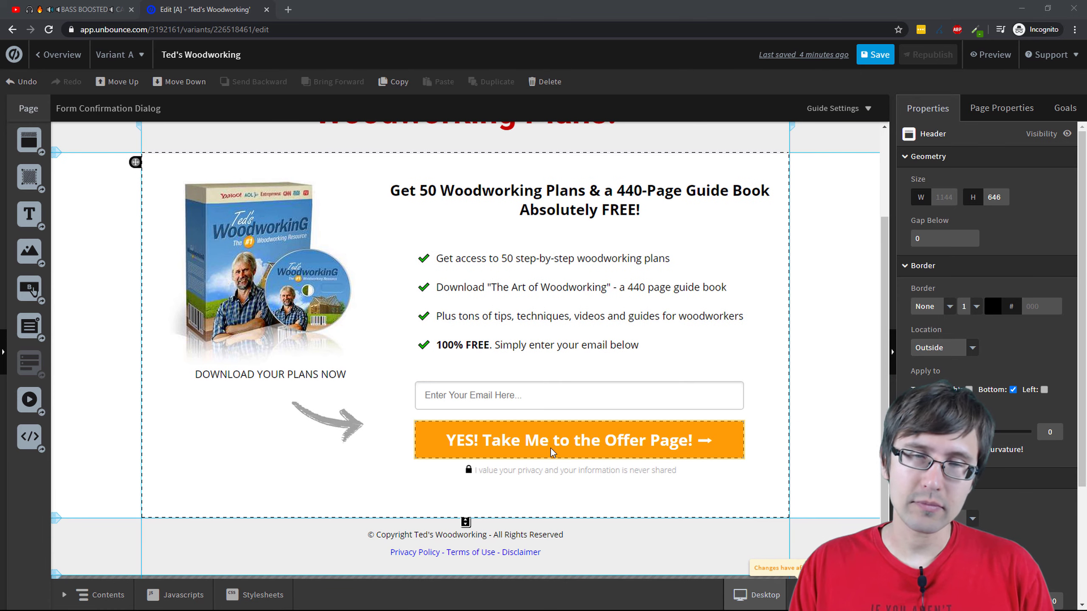
pyautogui.click(601, 440)
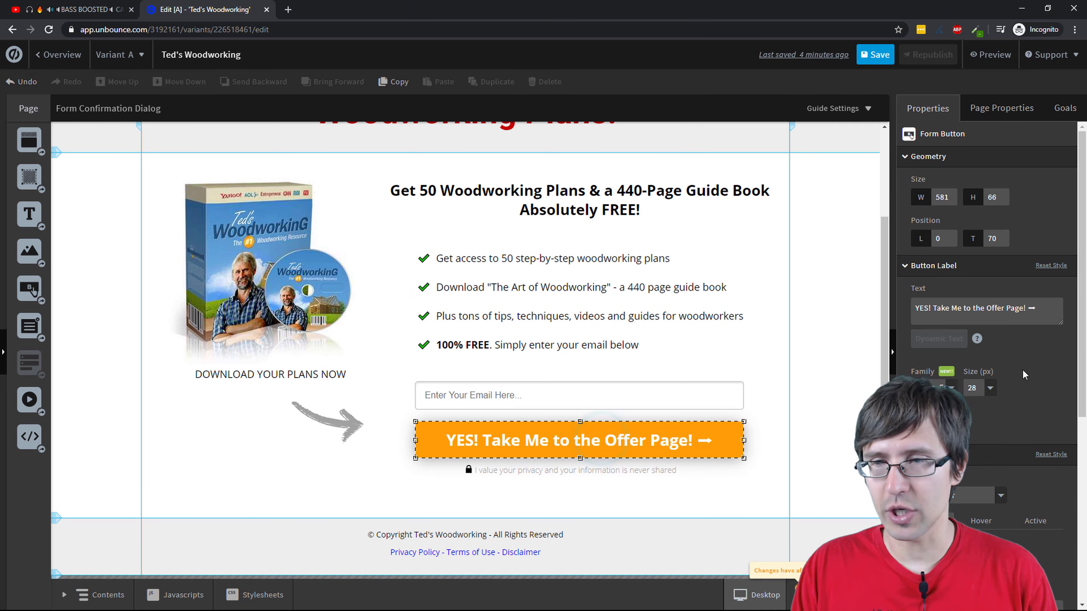
pyautogui.click(578, 400)
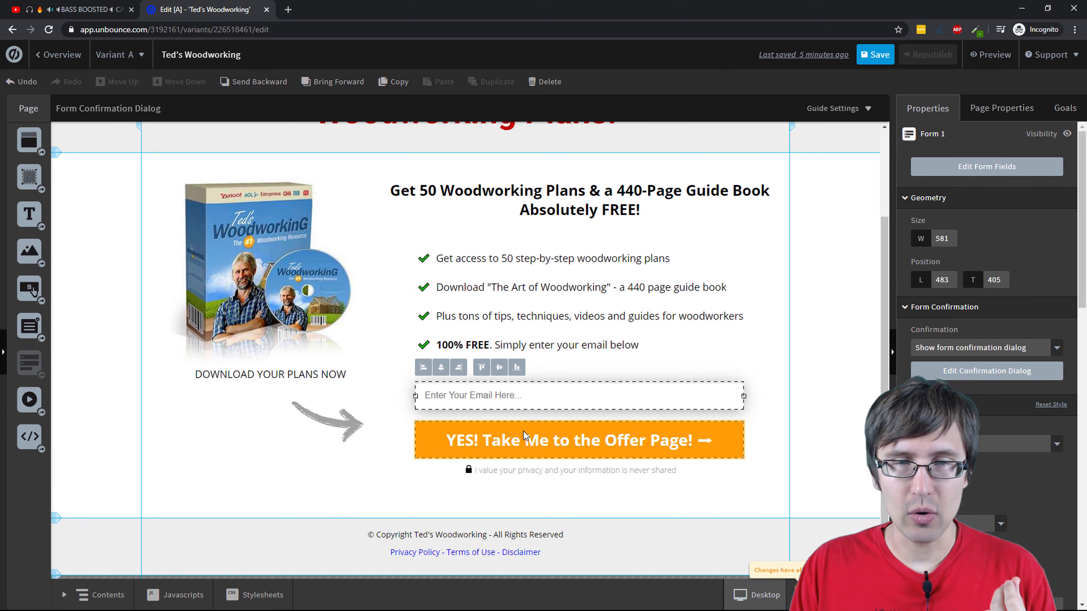
# - Add a 300-px-wide button labelled 'Lightbox Button' below the product image
pyautogui.moveTo(28, 290); pyautogui.dragTo(175, 492)
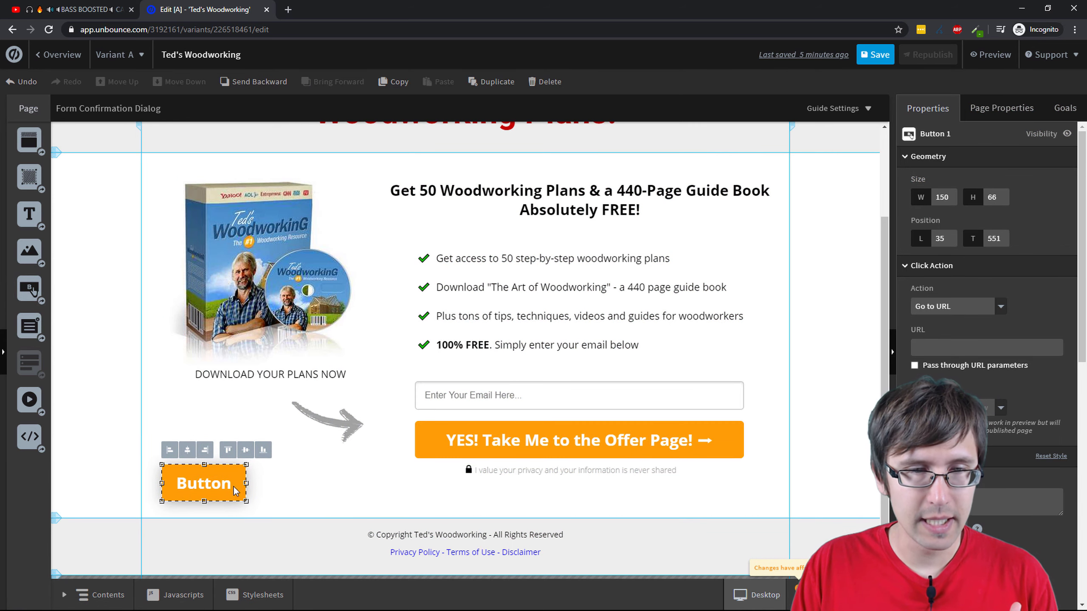
pyautogui.moveTo(247, 482); pyautogui.dragTo(337, 483)
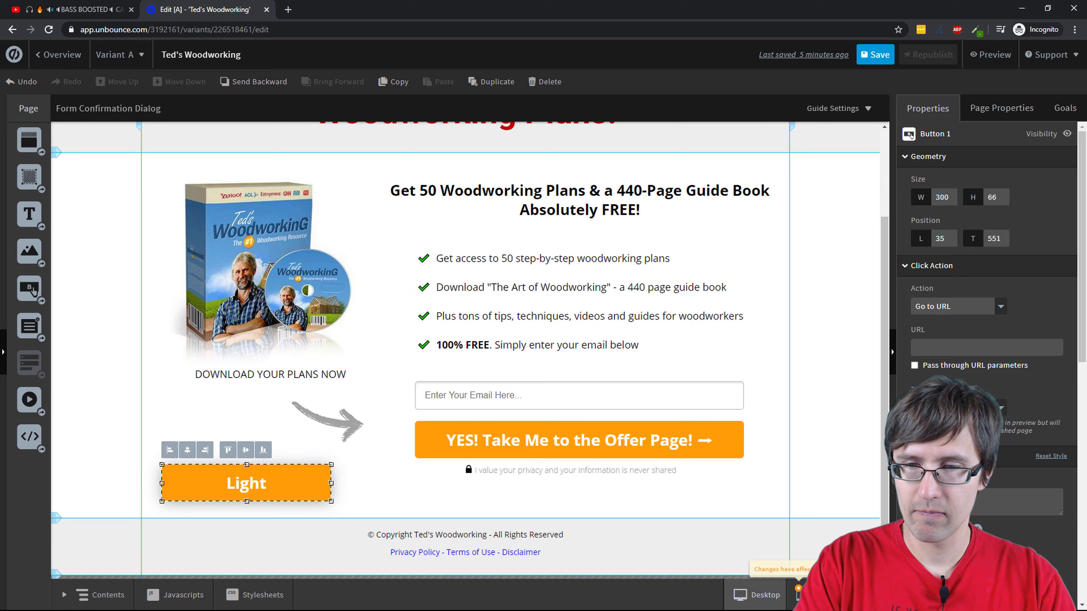
pyautogui.write('Lightbox Button')
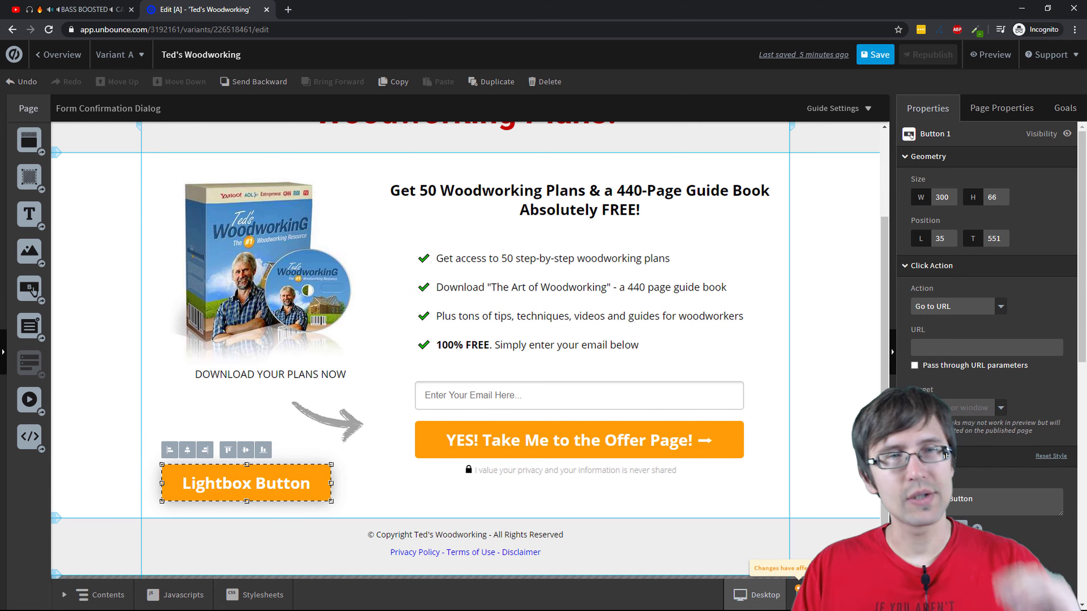
# - Set the Lightbox Button's click action to Show a Lightbox, using a newly created lightbox
pyautogui.click(490, 336)
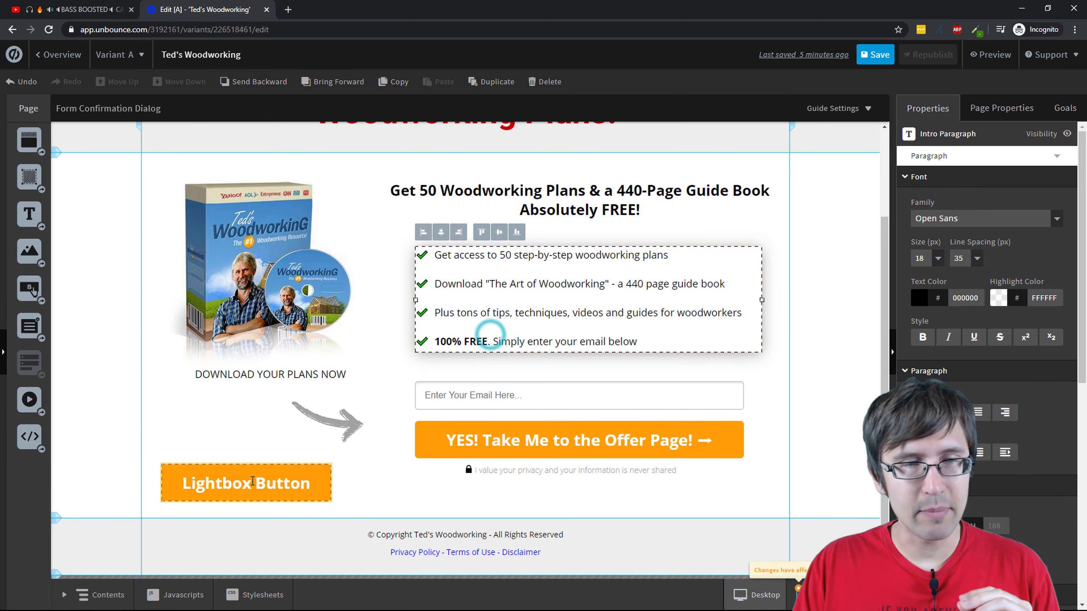
pyautogui.click(220, 488)
pyautogui.click(959, 308)
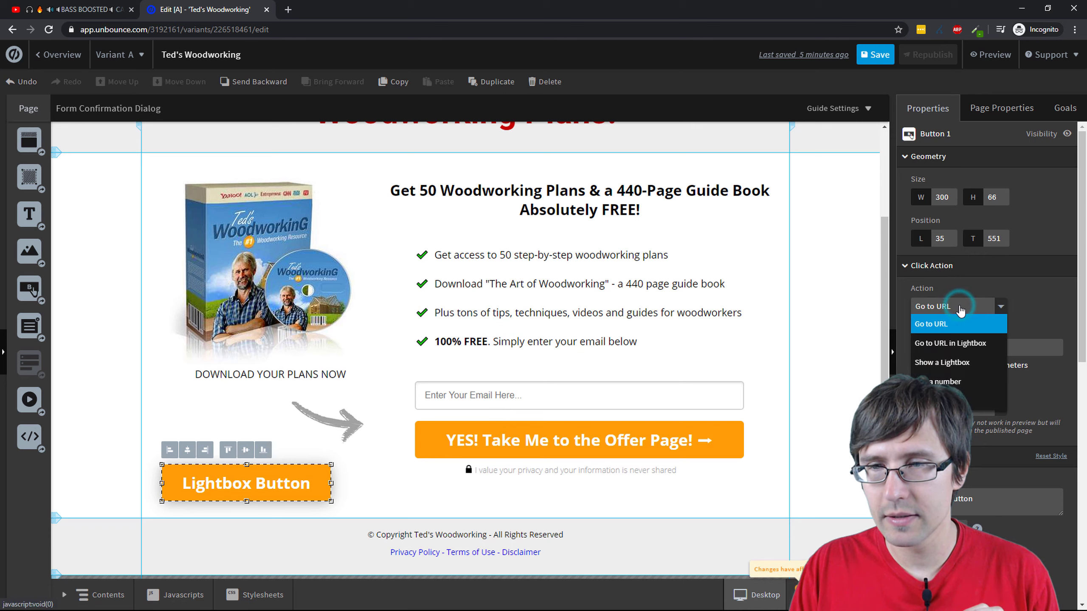
pyautogui.click(959, 362)
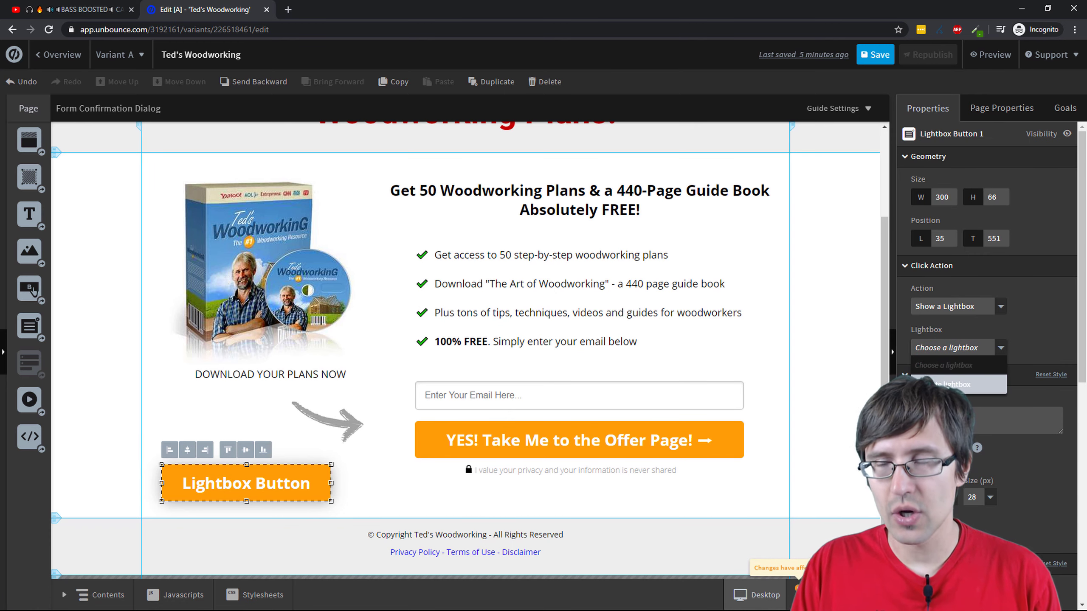
pyautogui.click(937, 385)
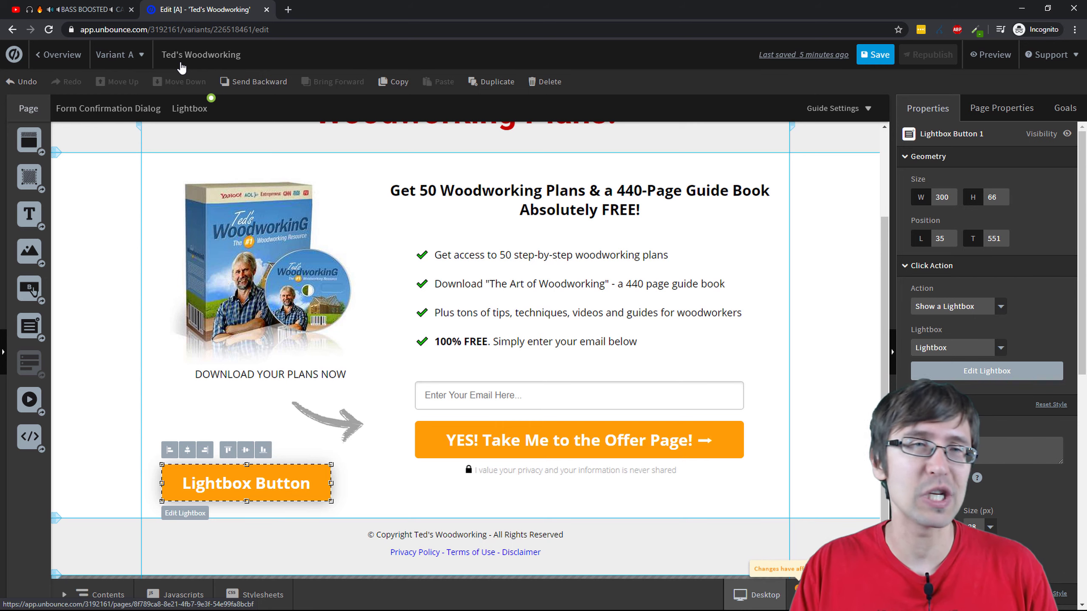
# - Narrow the new lightbox to about 664 px wide and shorten its section to 360 px
pyautogui.click(190, 112)
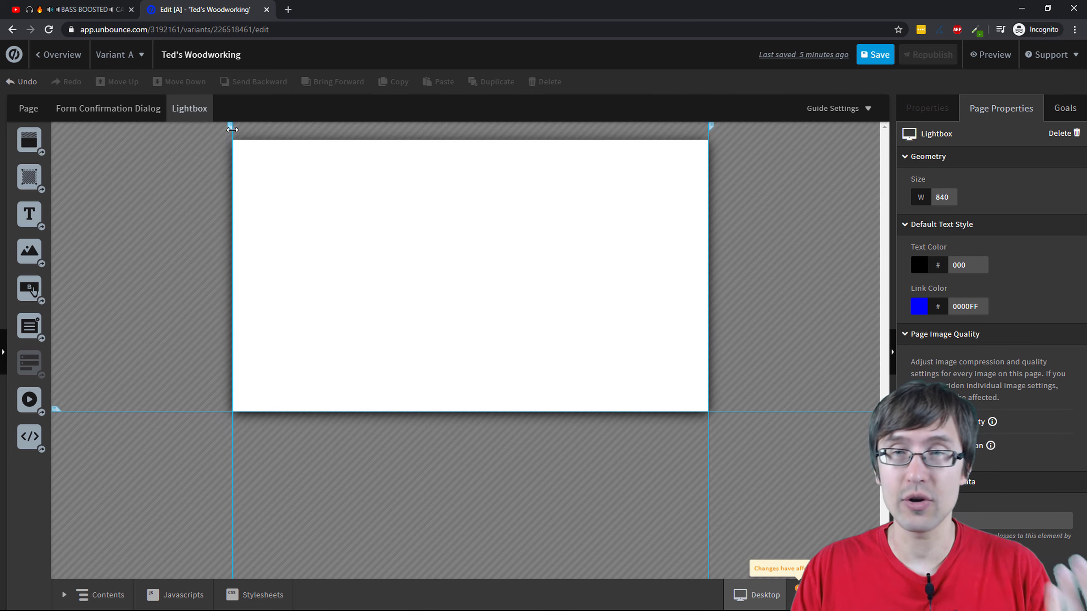
pyautogui.moveTo(232, 129); pyautogui.dragTo(282, 137)
pyautogui.click(371, 185)
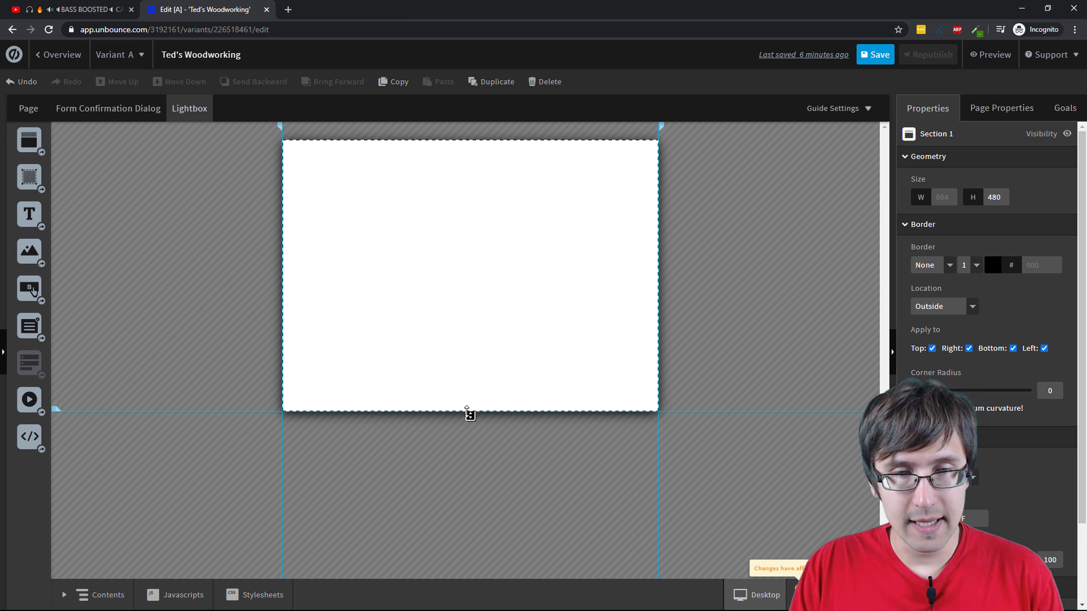
pyautogui.moveTo(471, 413); pyautogui.dragTo(471, 347)
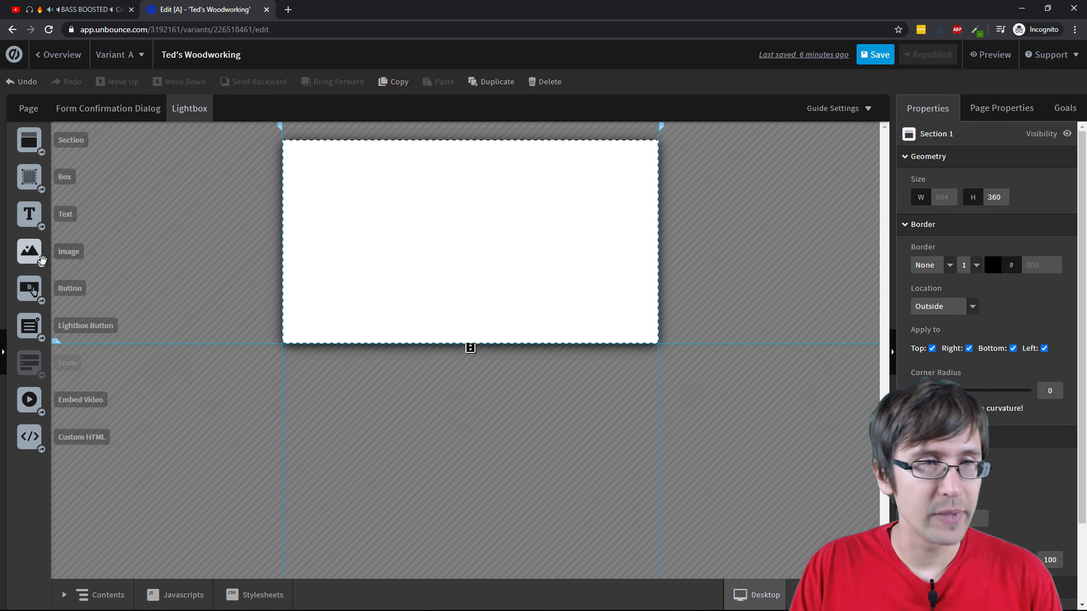
# - Add a text block in the lightbox reading 'Enter your email below to get your free 50 woodworking guides'
pyautogui.moveTo(27, 204); pyautogui.dragTo(363, 178)
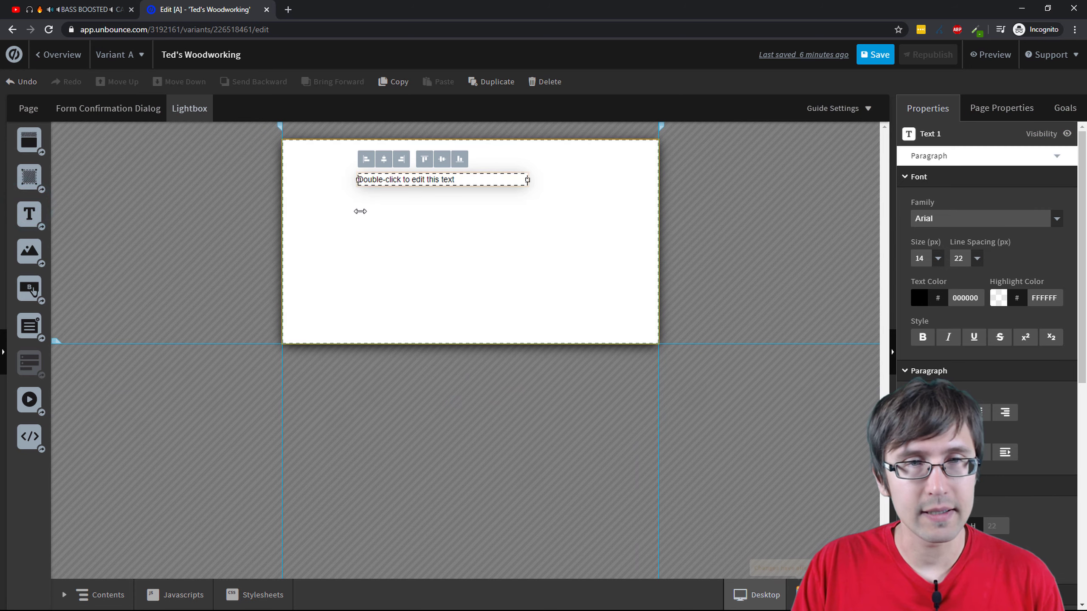
pyautogui.doubleClick(387, 180)
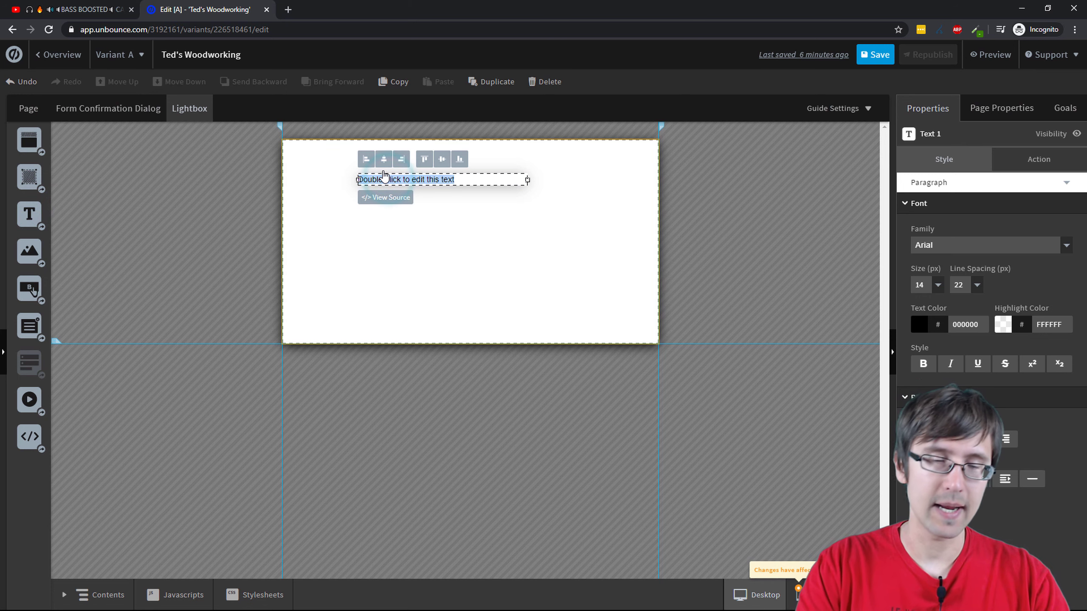
pyautogui.press('BackSpace')
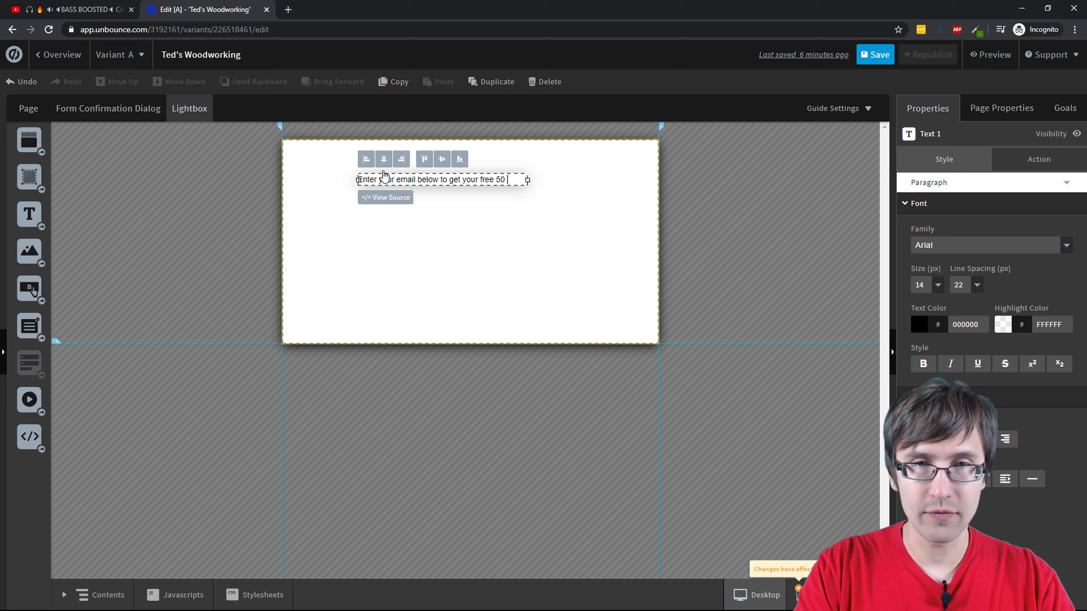
pyautogui.write('working guides')
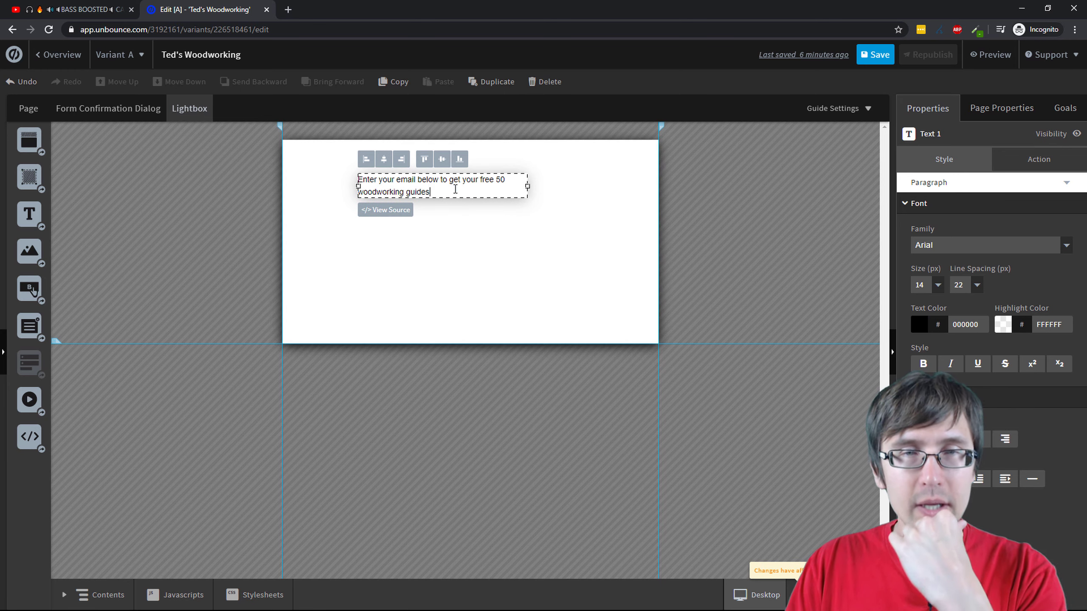
# - Make the headline 28 px, widen its box and centre-align it
pyautogui.tripleClick(453, 187)
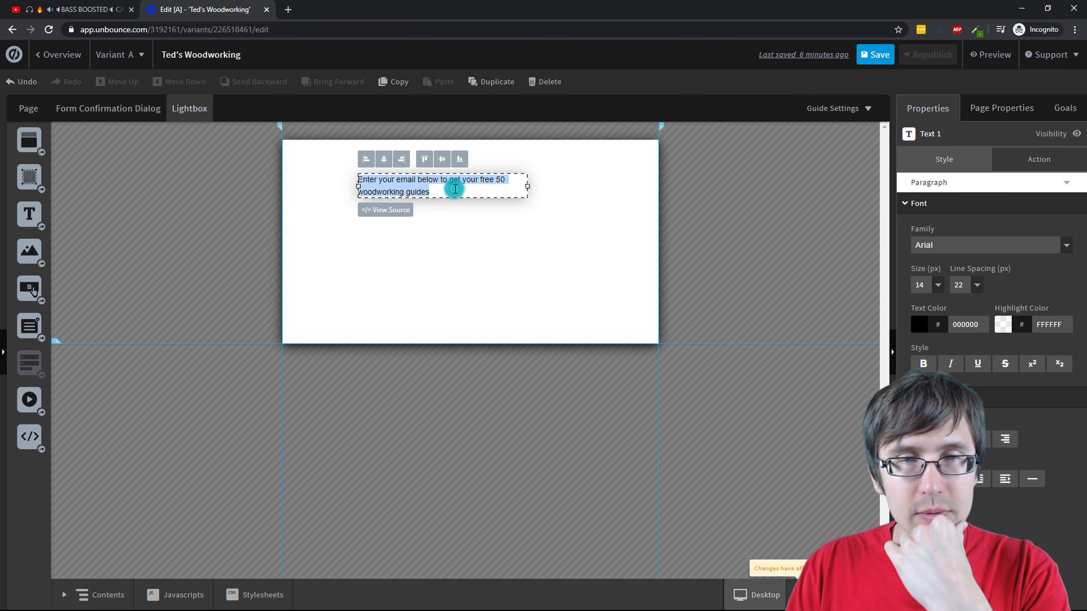
pyautogui.click(938, 286)
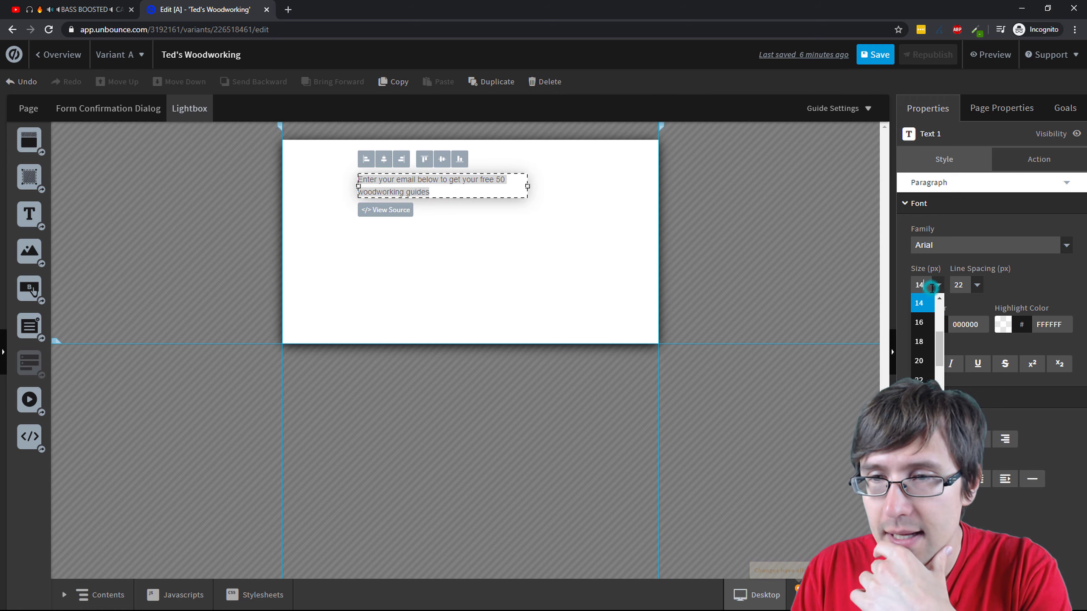
pyautogui.click(922, 360)
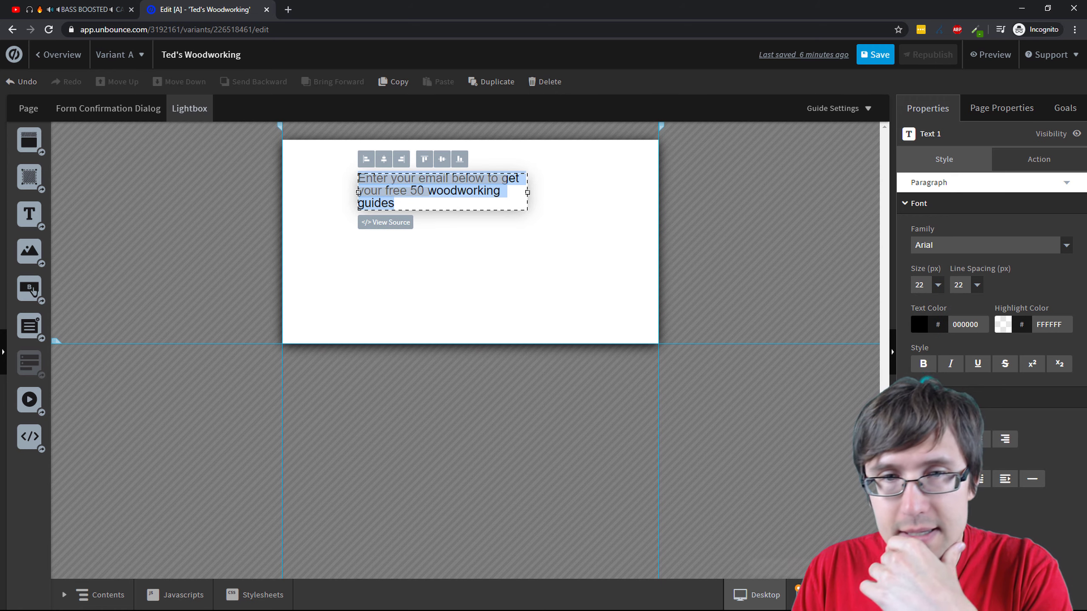
pyautogui.click(938, 285)
pyautogui.click(922, 360)
pyautogui.click(597, 268)
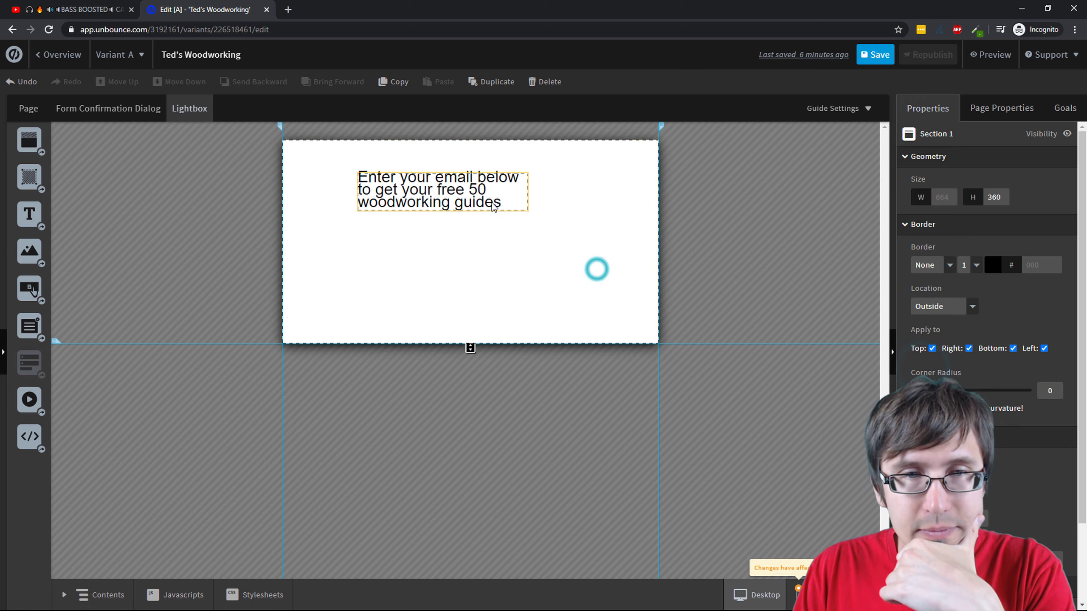
pyautogui.click(491, 202)
pyautogui.moveTo(529, 194); pyautogui.dragTo(636, 188)
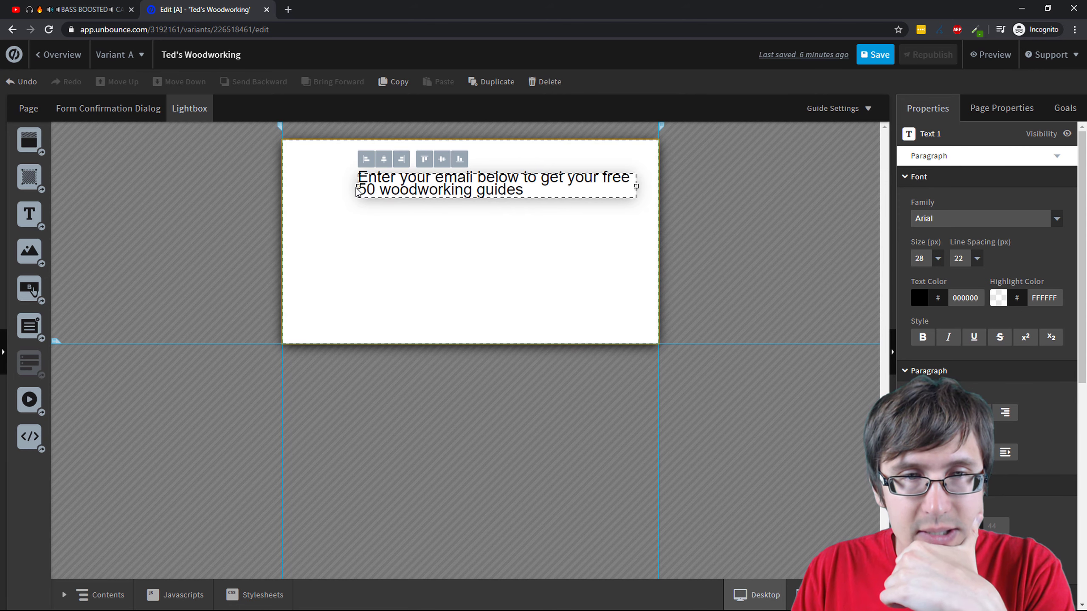
pyautogui.moveTo(353, 188); pyautogui.dragTo(300, 187)
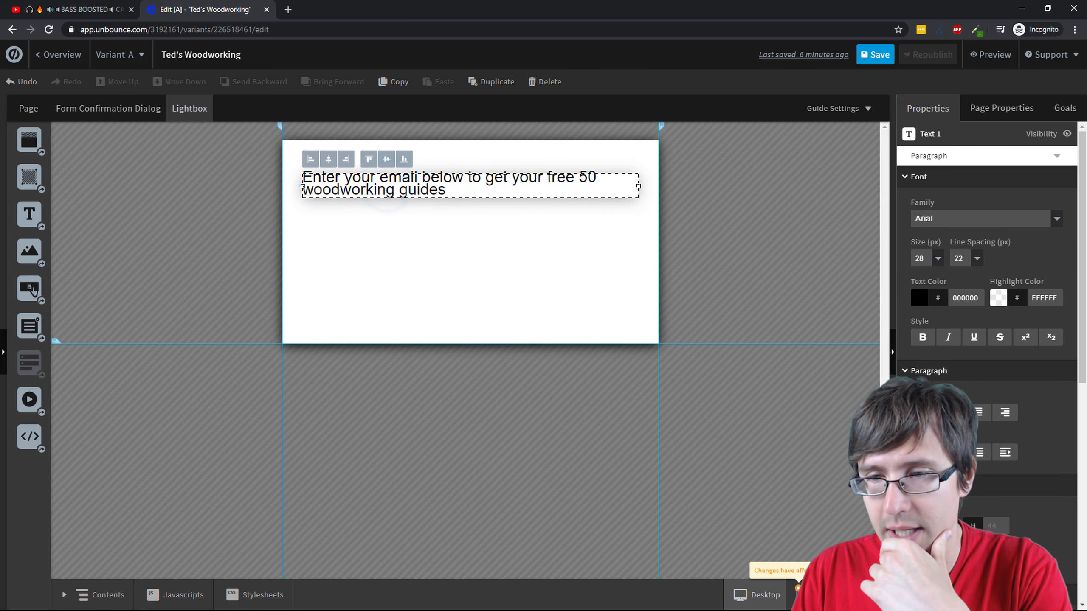
pyautogui.click(524, 276)
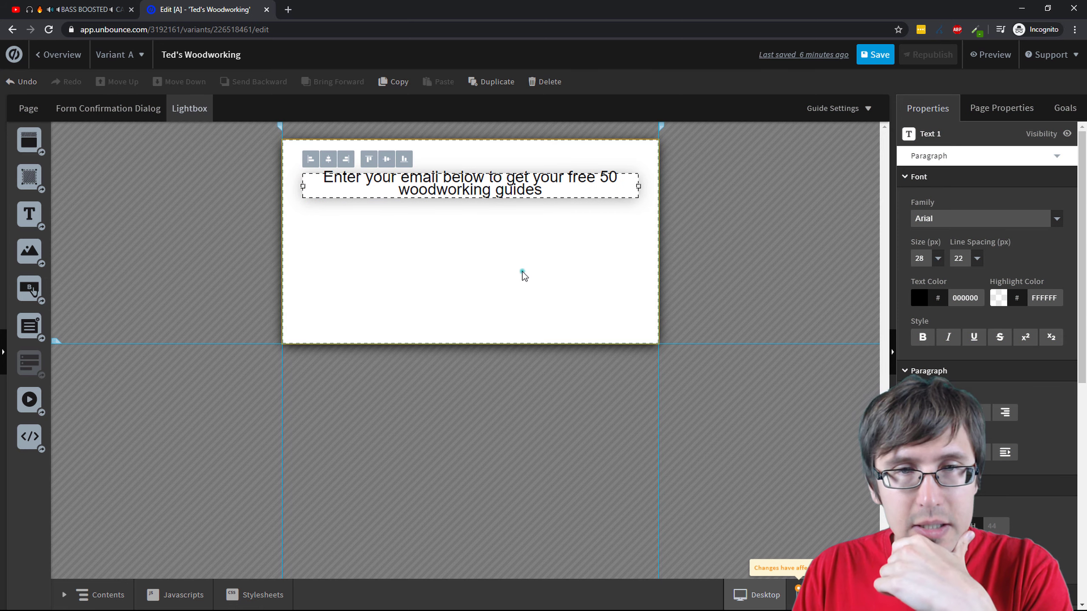
# - Set the headline's line spacing to 29
pyautogui.click(487, 187)
pyautogui.click(976, 260)
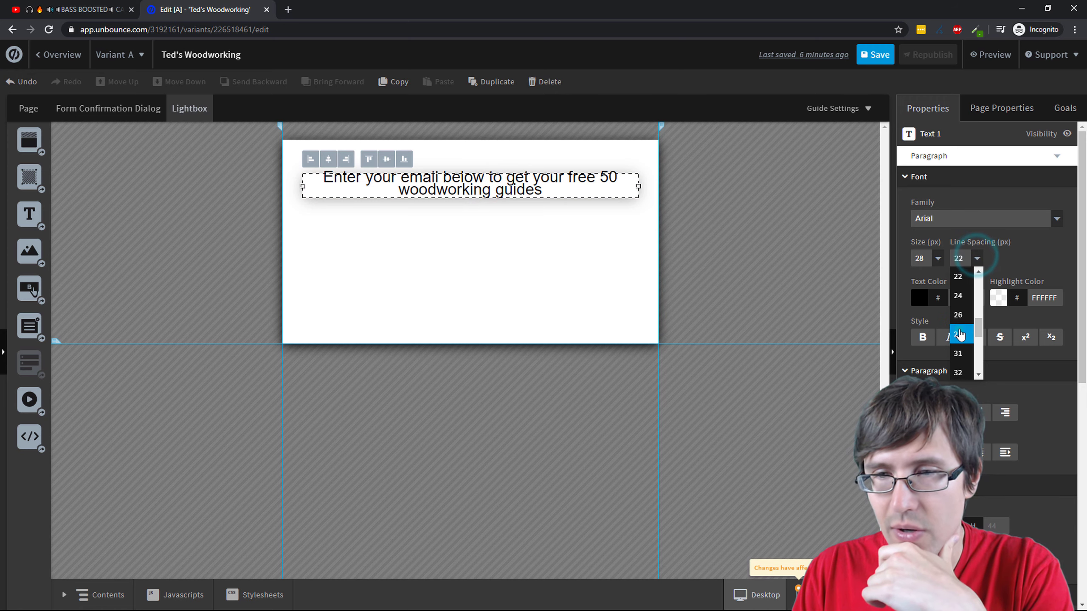
pyautogui.click(963, 328)
pyautogui.click(525, 274)
pyautogui.click(485, 193)
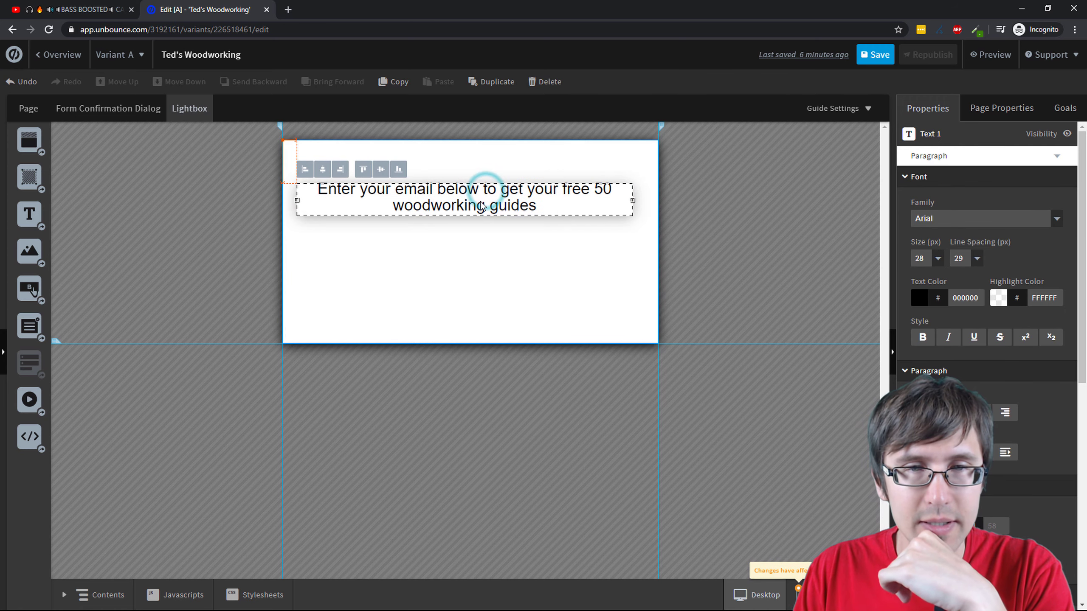
pyautogui.click(473, 253)
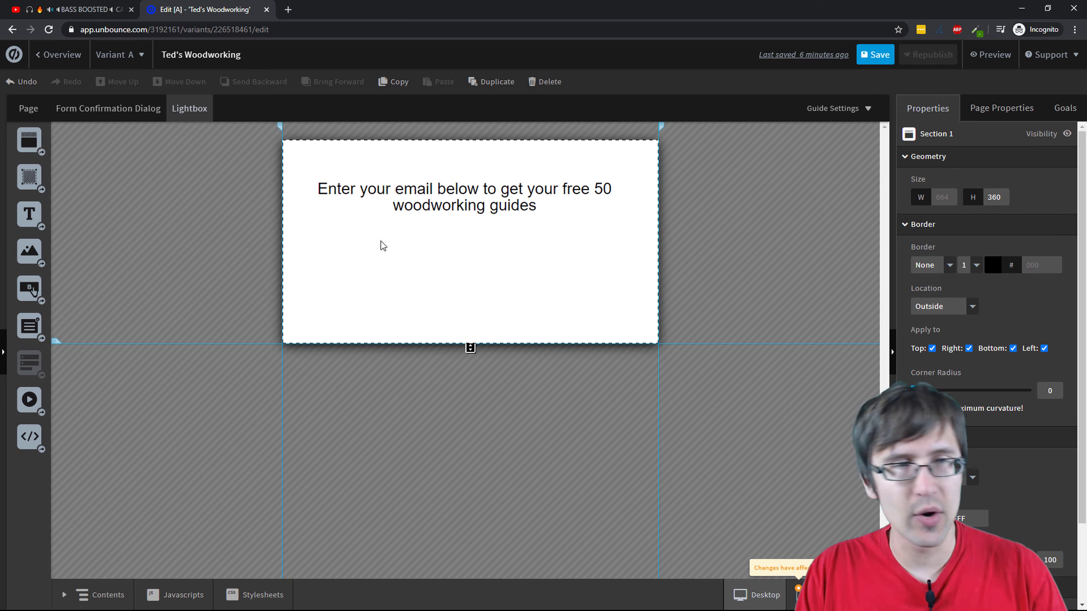
# - Add a button to the lightbox, widen it to 418 px and keep its Go to URL action
pyautogui.moveTo(23, 293); pyautogui.dragTo(418, 302)
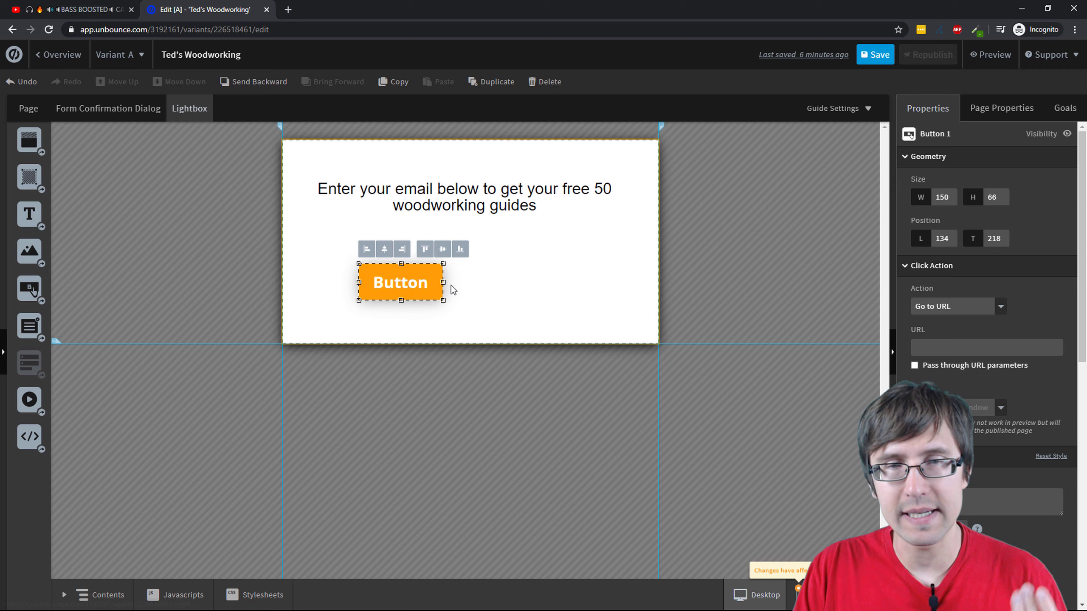
pyautogui.moveTo(444, 282); pyautogui.dragTo(595, 283)
pyautogui.click(941, 306)
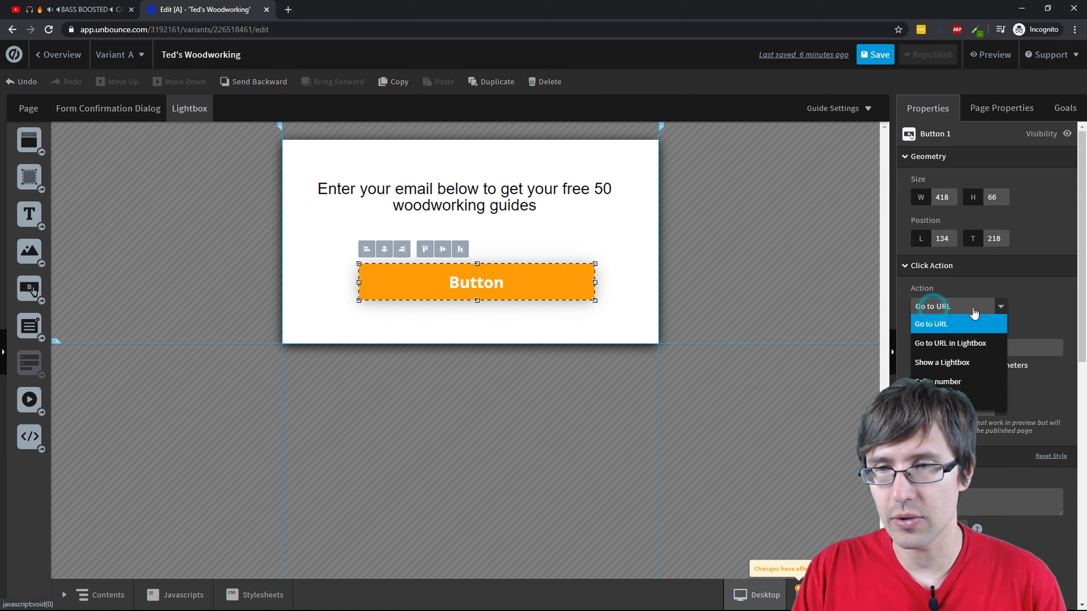
pyautogui.click(1032, 283)
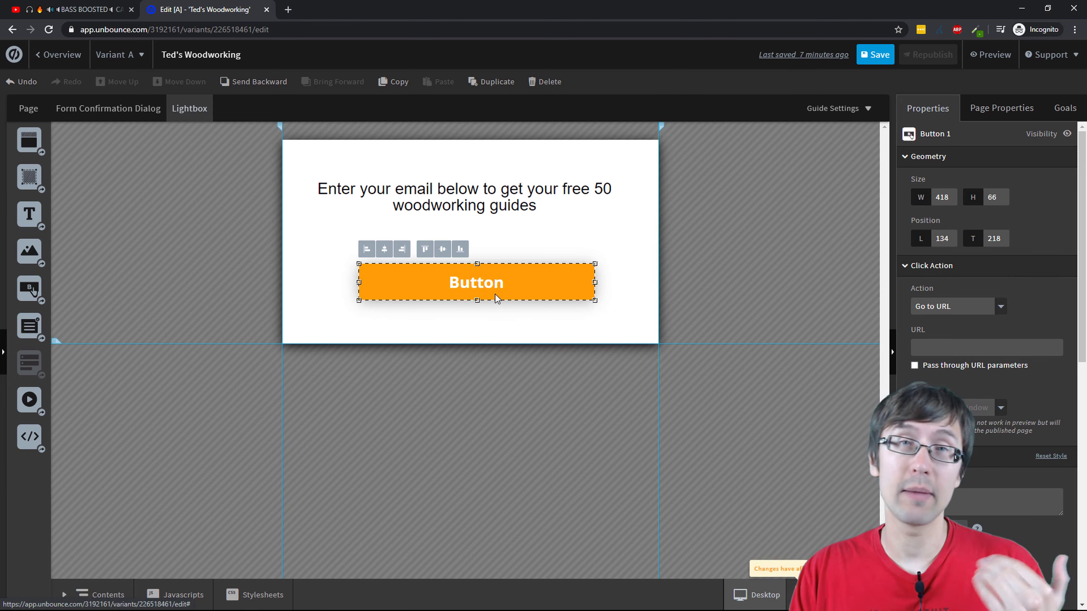
pyautogui.moveTo(499, 285); pyautogui.dragTo(453, 279)
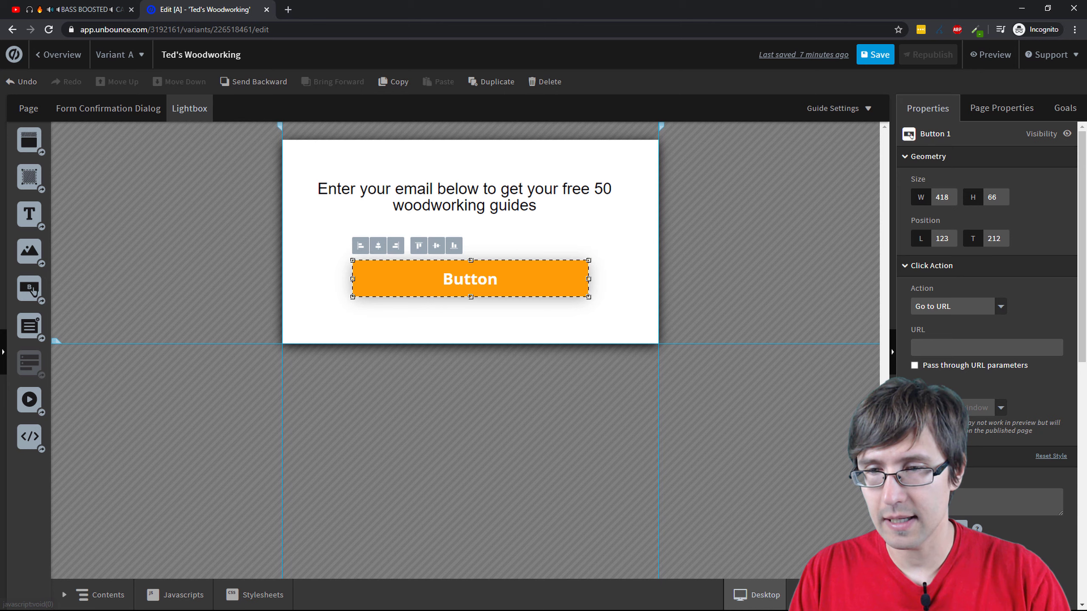
# - Label the button 'Yes, sign me up!' and shift it slightly lower
pyautogui.doubleClick(469, 278)
pyautogui.write('Y')
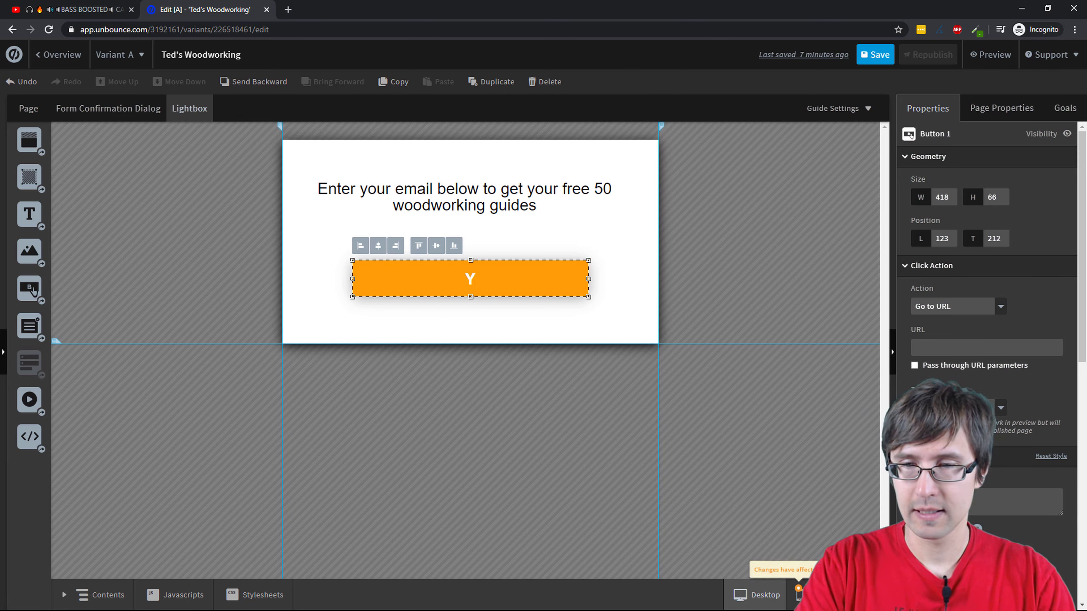
pyautogui.write('es, sign me up!')
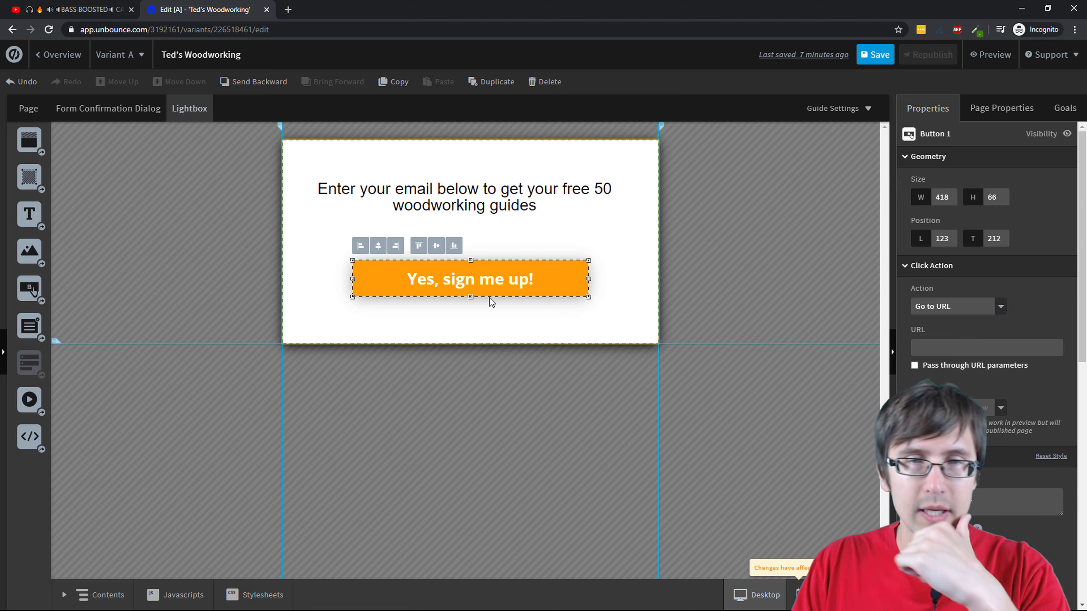
pyautogui.moveTo(481, 282); pyautogui.dragTo(483, 322)
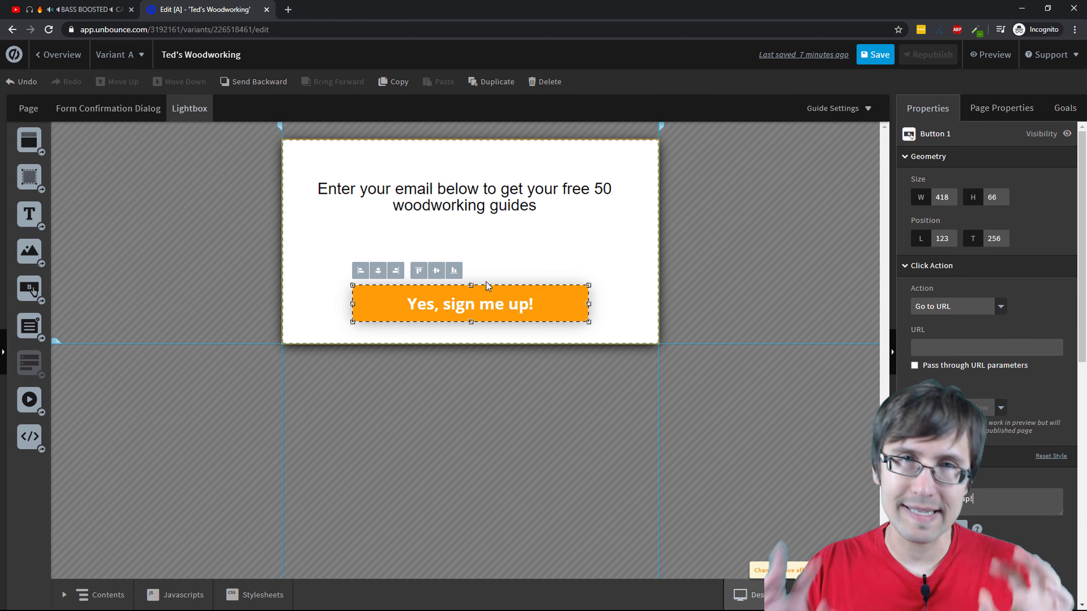
# - Move the 'Yes, sign me up!' button up to 123 left, 204 top, near the headline
pyautogui.click(29, 109)
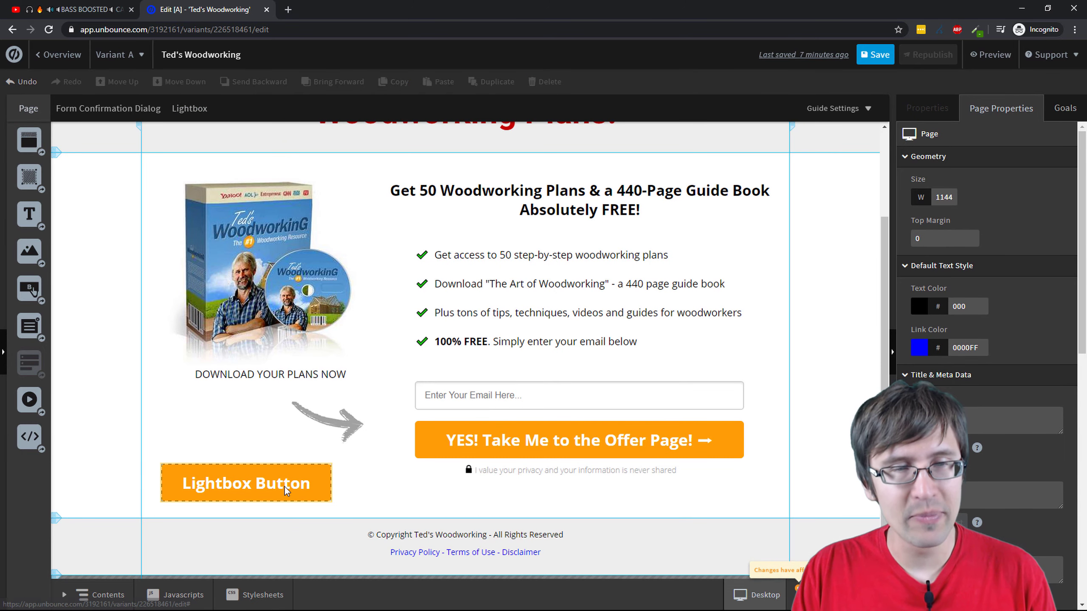
pyautogui.click(190, 108)
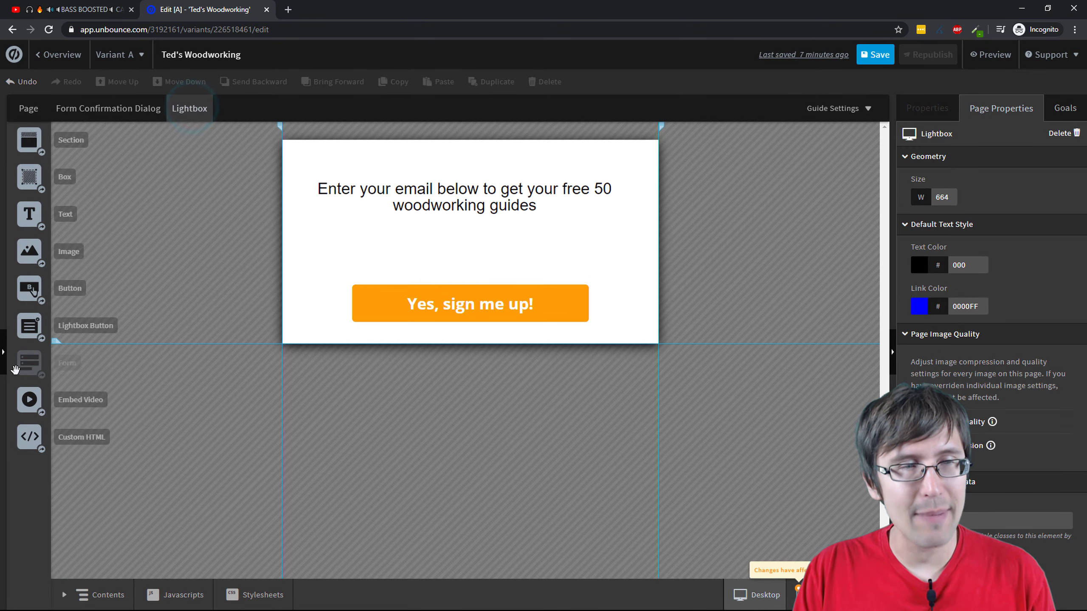
pyautogui.moveTo(38, 363); pyautogui.dragTo(446, 269)
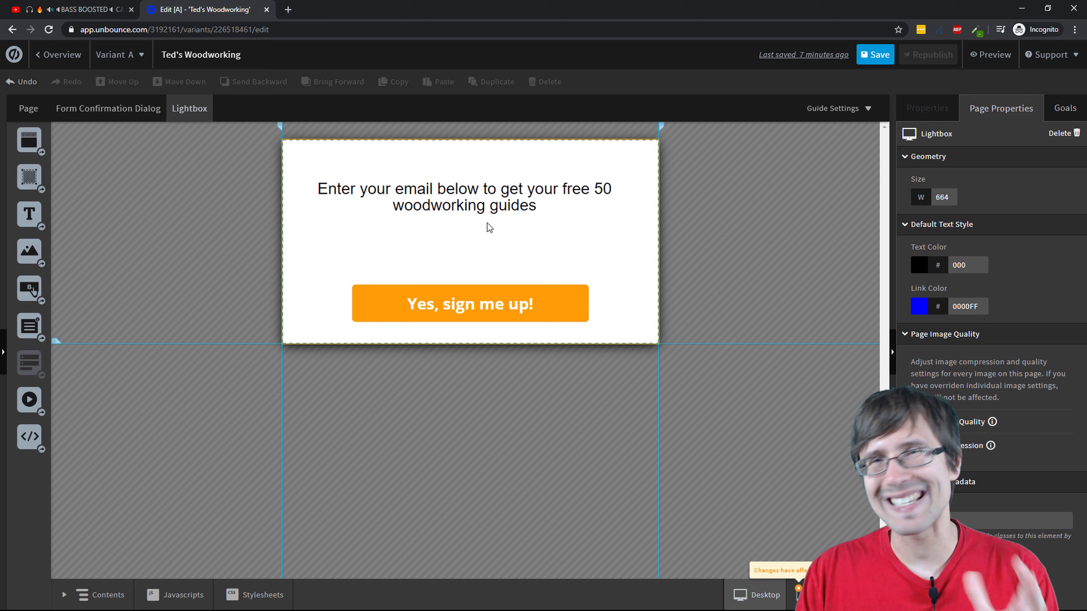
pyautogui.click(447, 304)
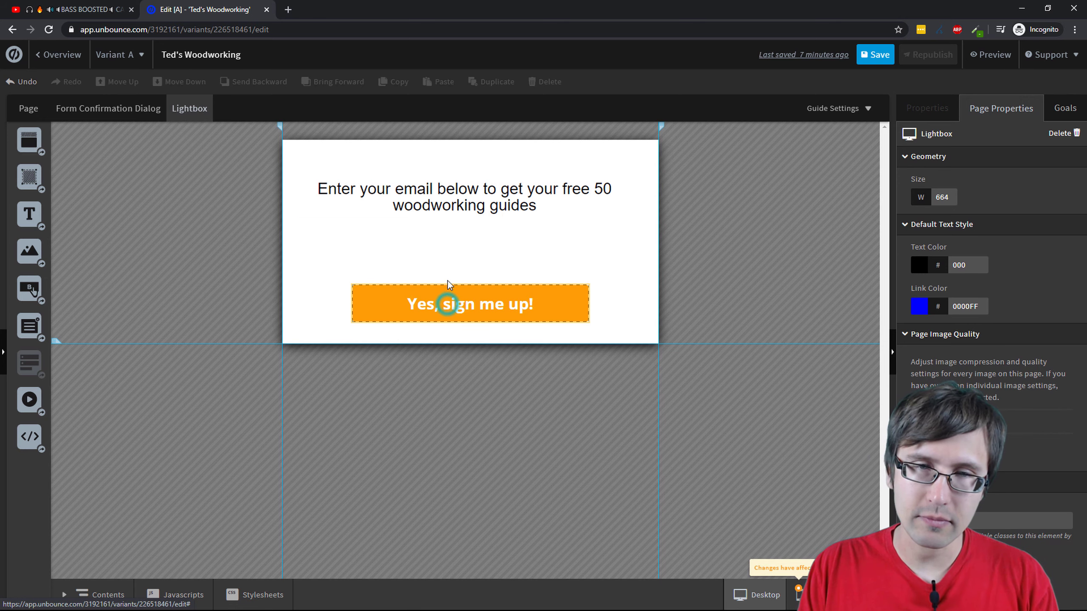
pyautogui.moveTo(447, 283); pyautogui.dragTo(495, 262)
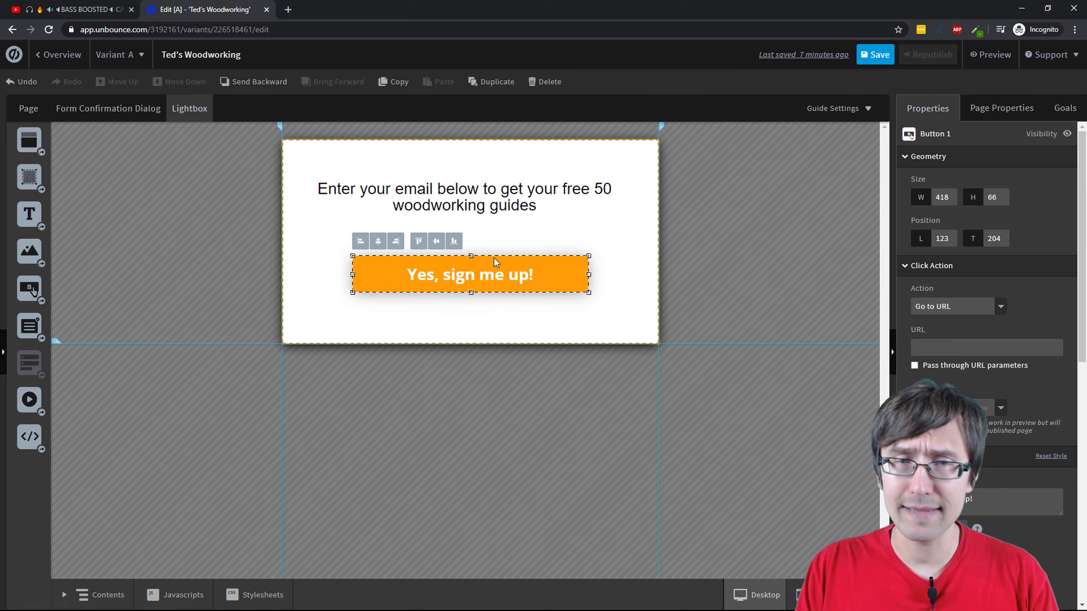
# - Back on the main page, open the email form's confirmation dialog for editing
pyautogui.click(539, 224)
pyautogui.click(14, 114)
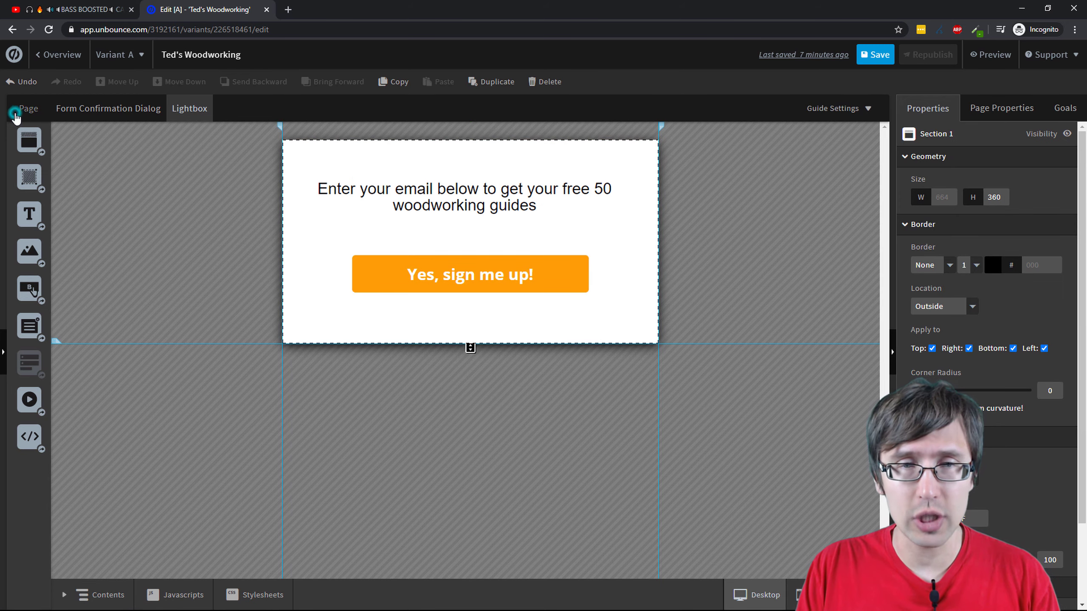
pyautogui.click(490, 431)
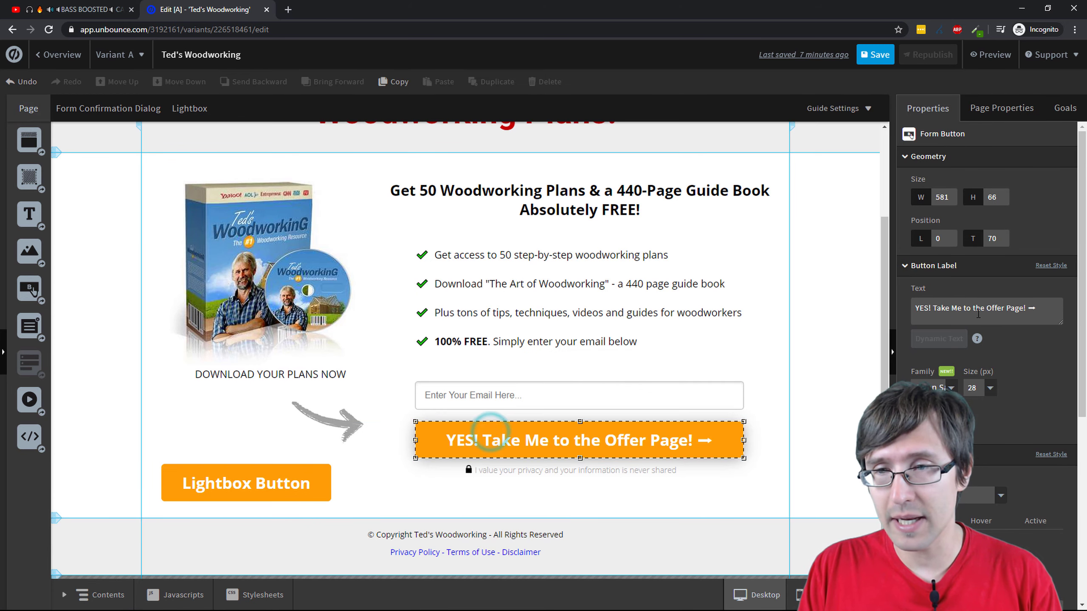
pyautogui.click(650, 386)
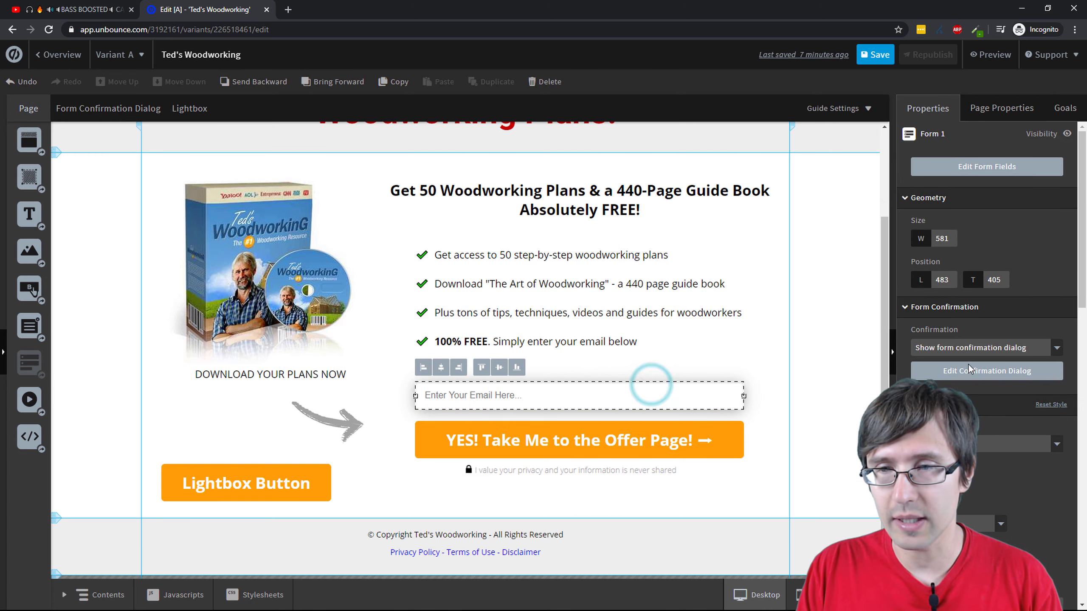
pyautogui.click(966, 377)
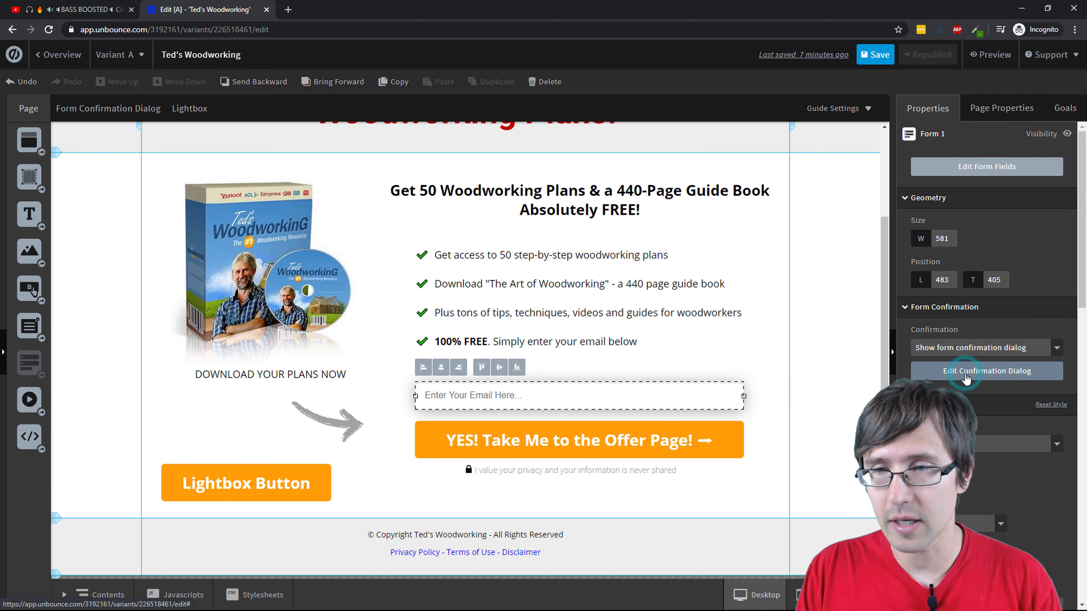
pyautogui.click(55, 109)
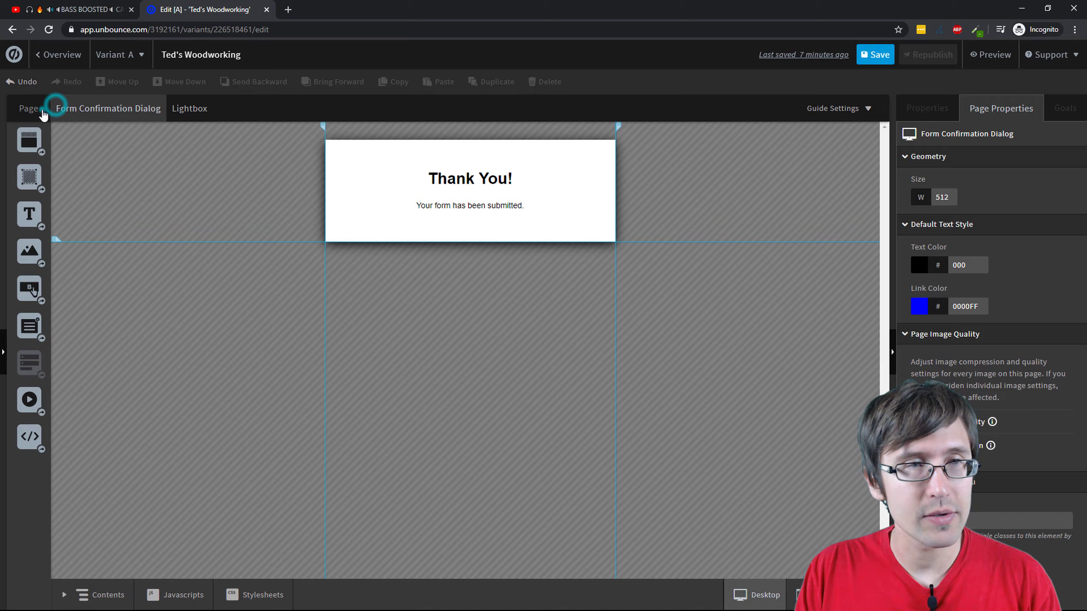
# - Try Open URL in lightbox as the form confirmation, then restore Show form confirmation dialog
pyautogui.click(578, 389)
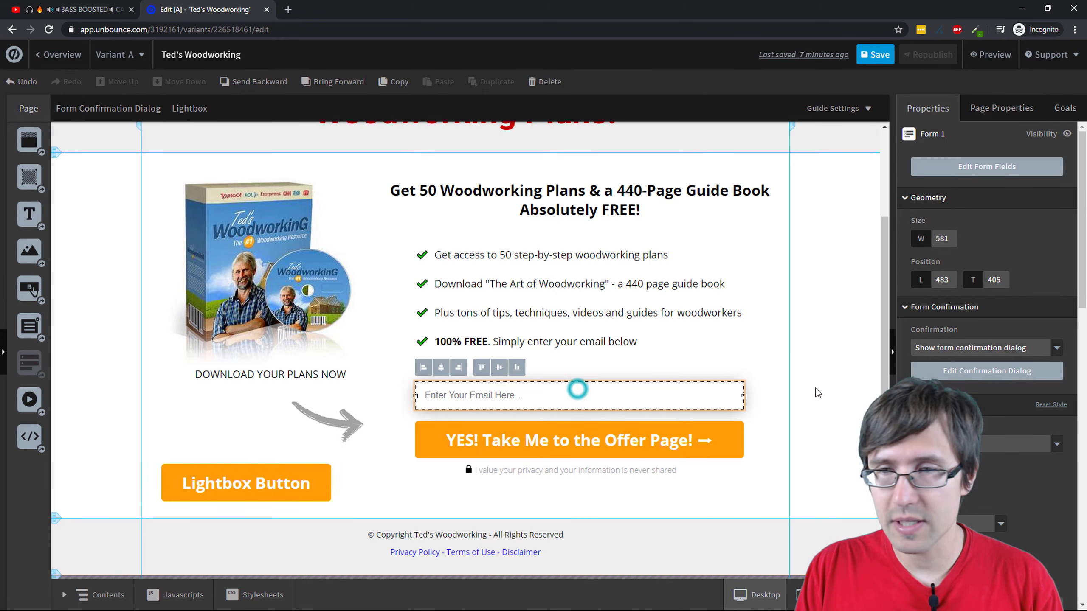
pyautogui.click(998, 348)
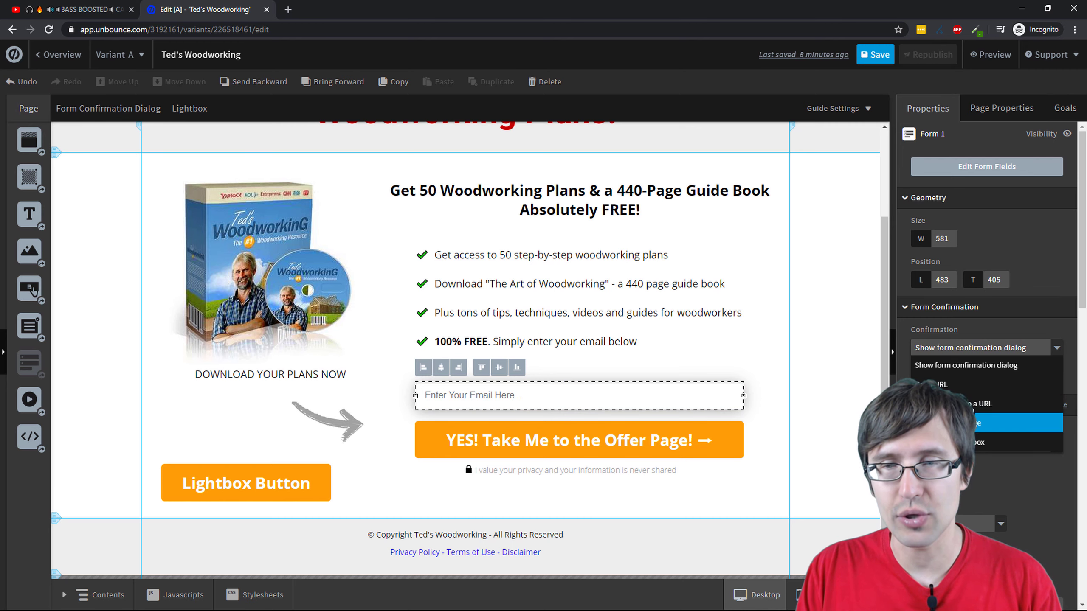
pyautogui.click(983, 442)
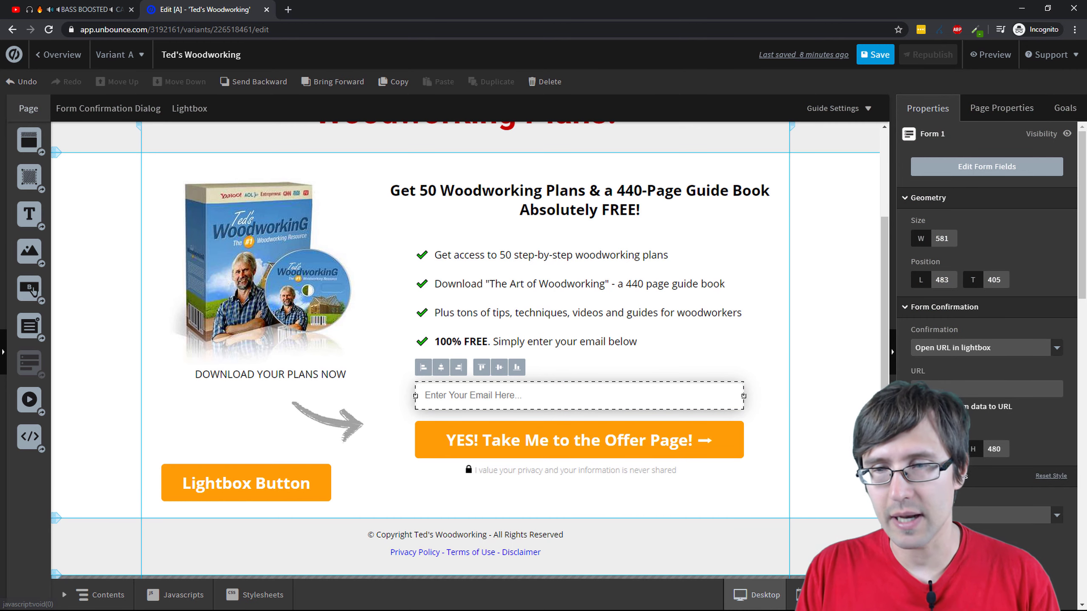
pyautogui.click(945, 348)
pyautogui.click(959, 363)
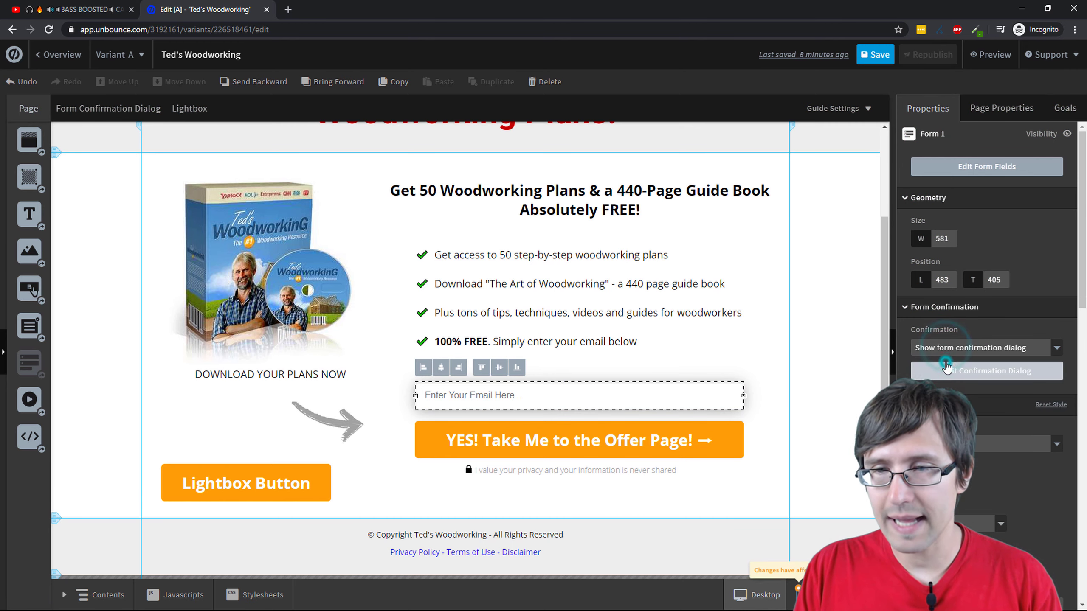
pyautogui.click(799, 362)
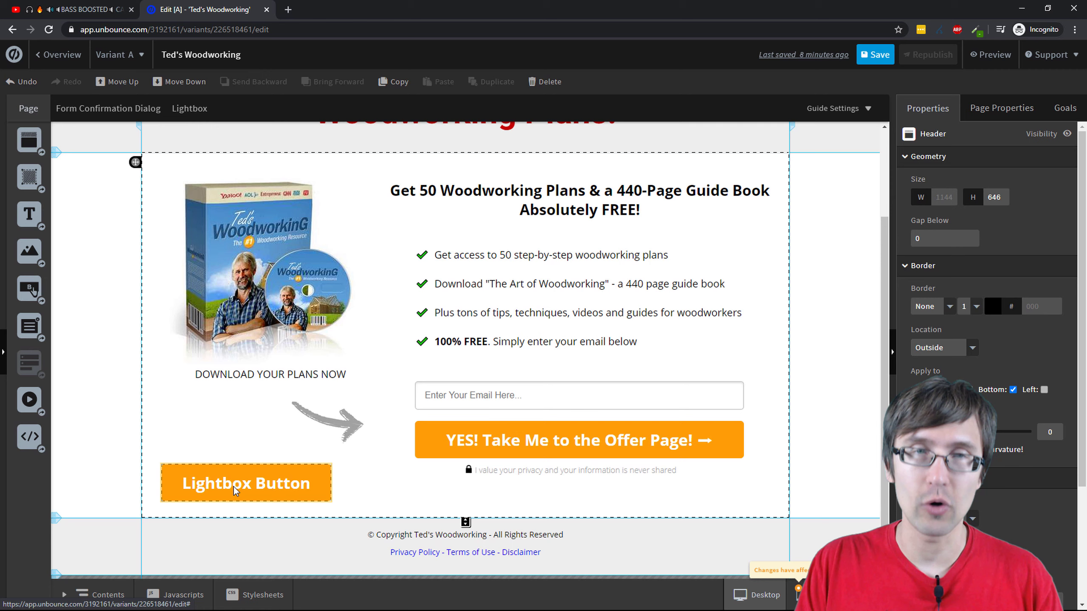
# - Save and preview the page, then open and close the Lightbox Button popup
pyautogui.click(885, 54)
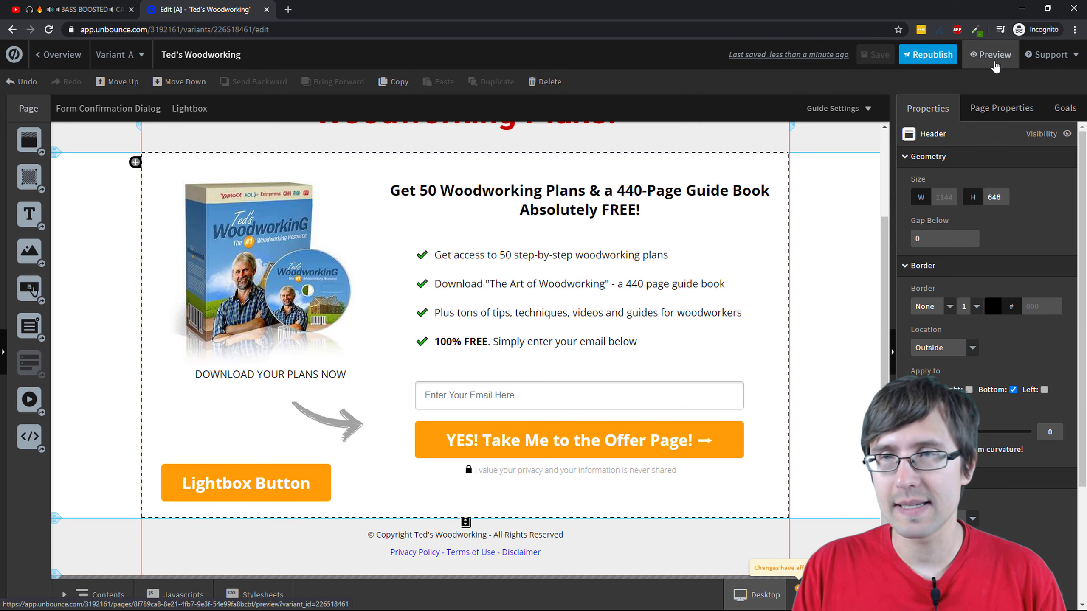
pyautogui.click(994, 55)
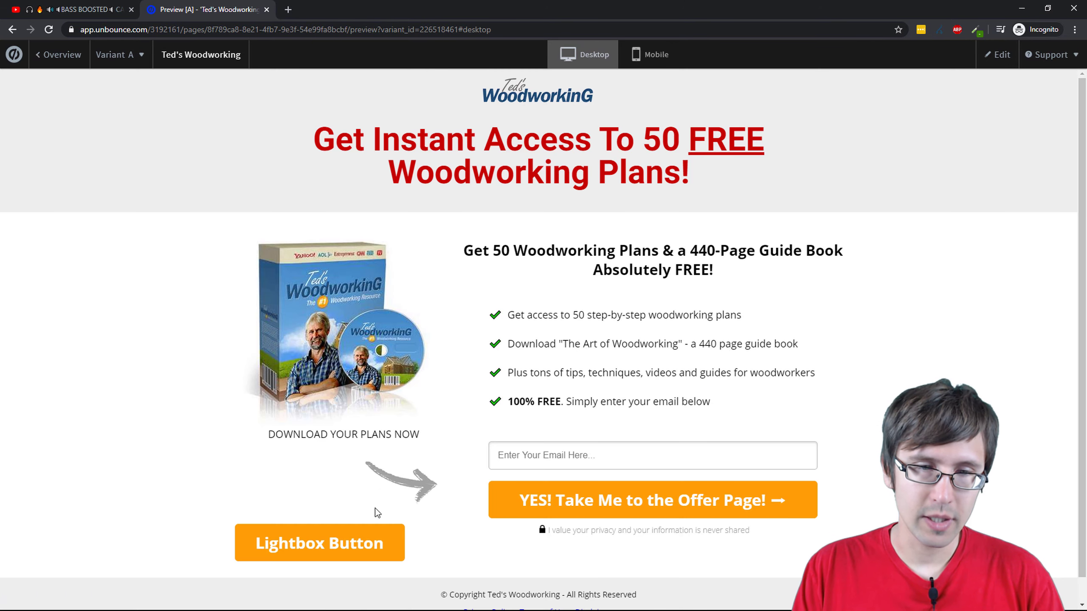
pyautogui.click(380, 549)
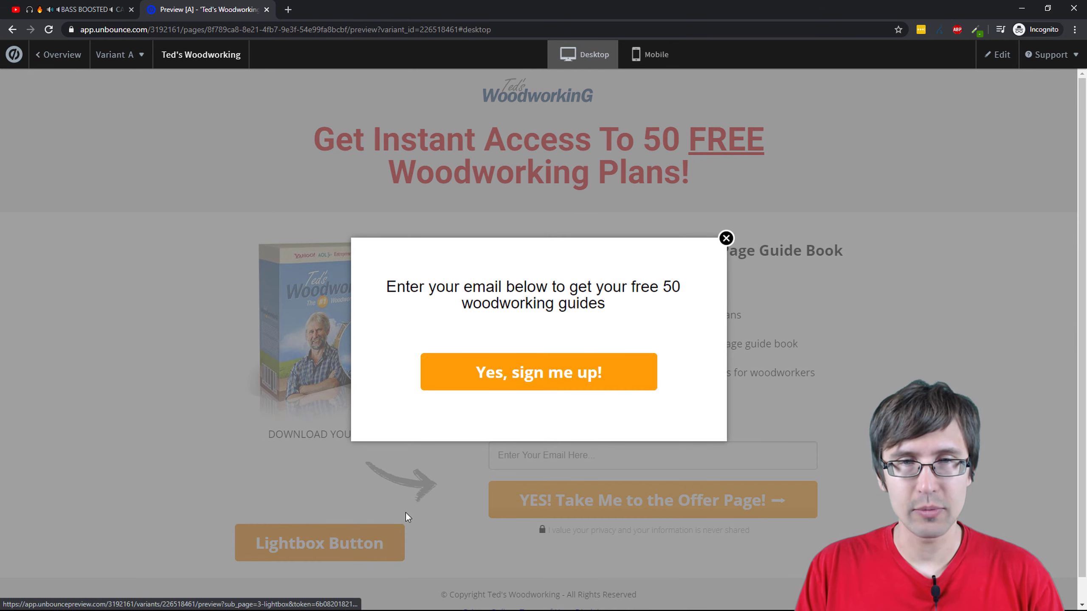
pyautogui.click(726, 237)
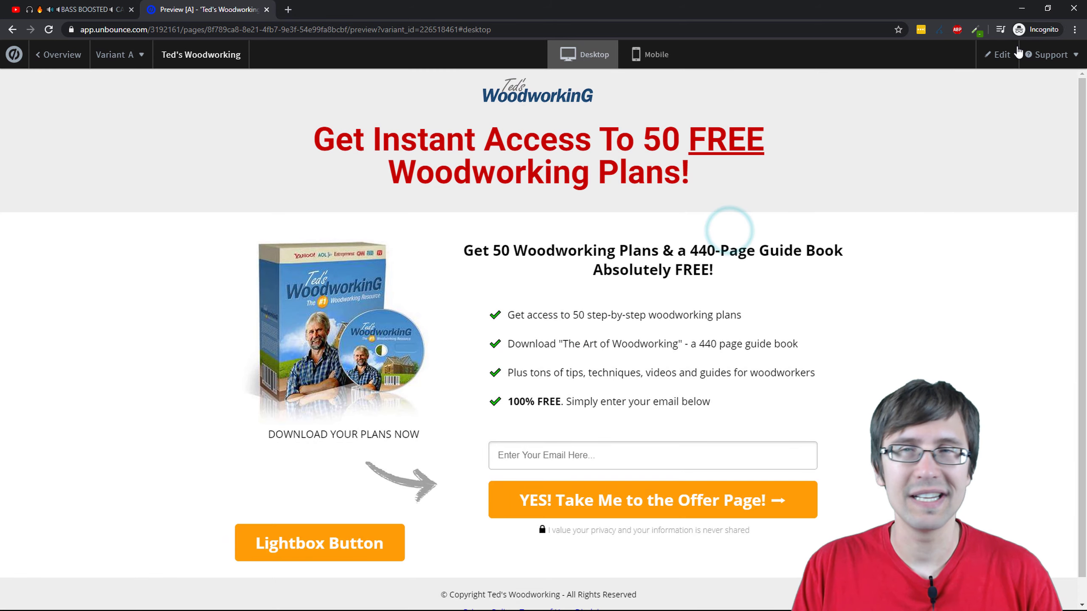
# - Exit the preview and reload the Ted's Woodworking page in the builder
pyautogui.click(998, 54)
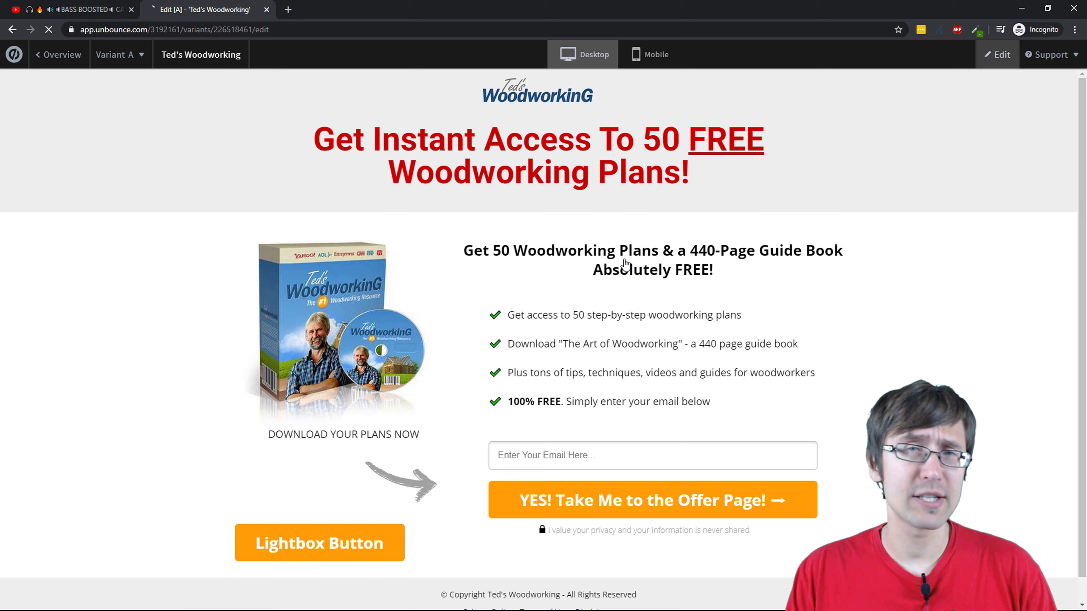